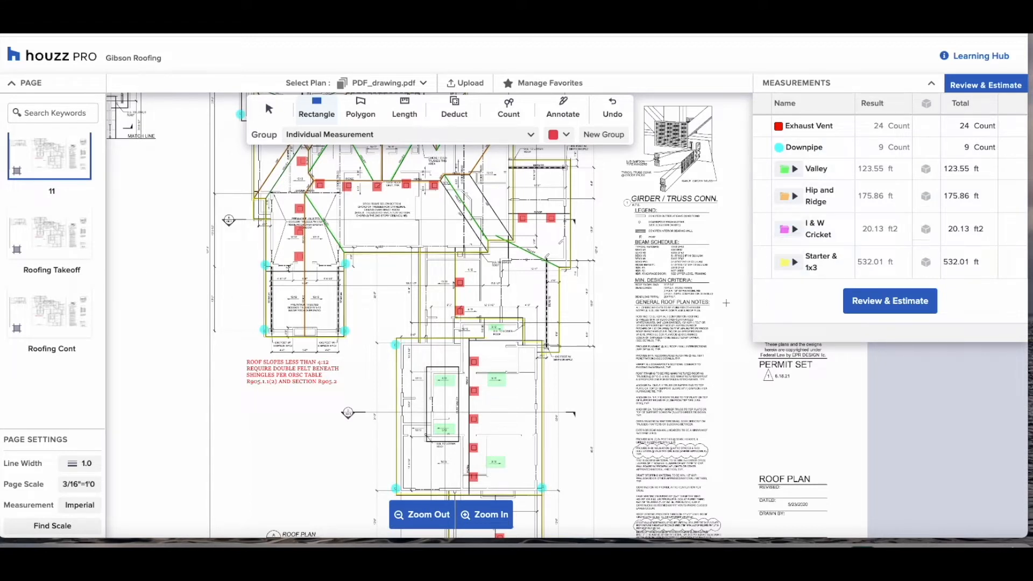
- Clone page 11 of the PDF_drawing.pdf plan
click(79, 167)
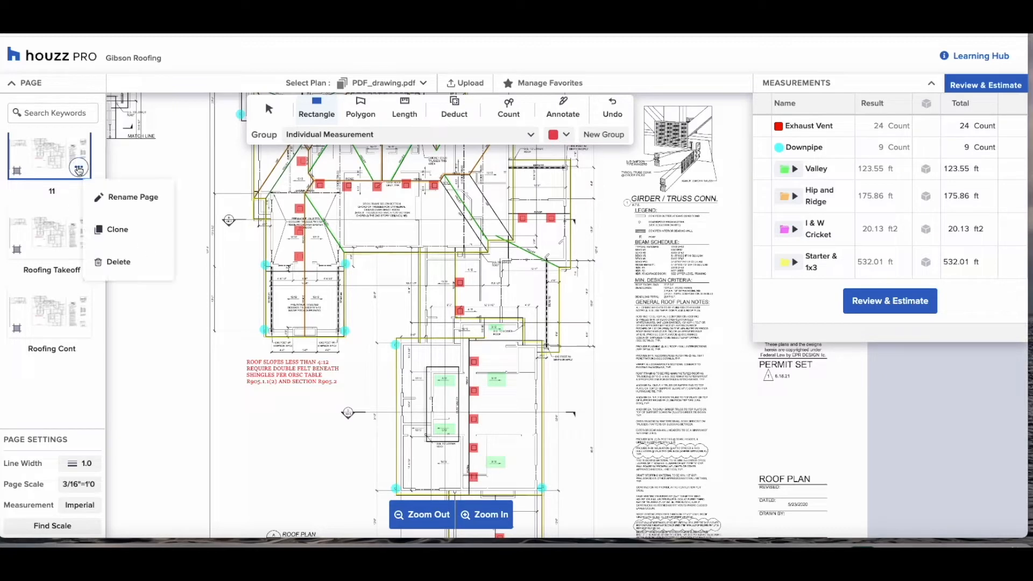
click(127, 232)
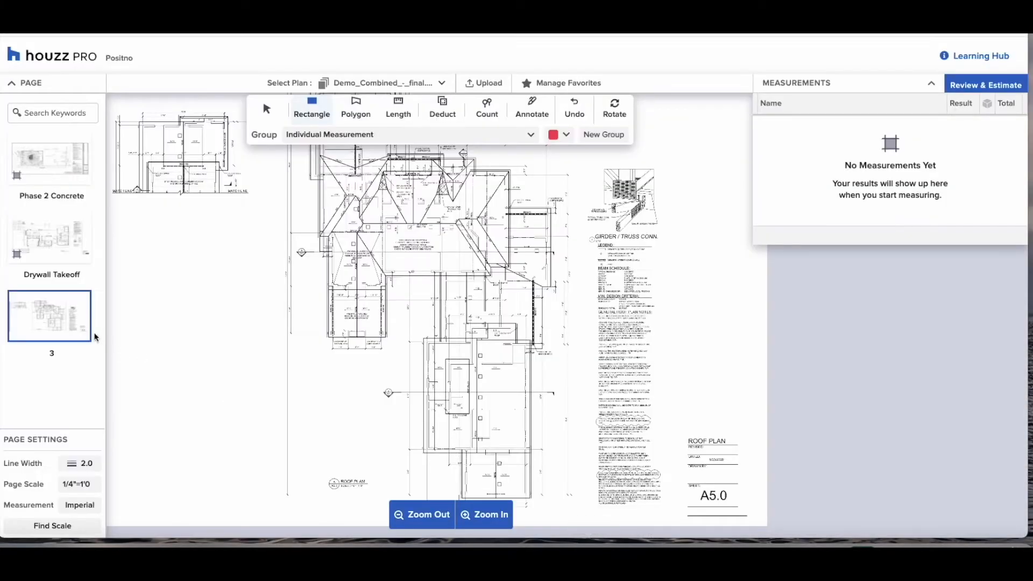
- Rename plan page 3 as "Roofing Takeoff"
click(79, 332)
click(135, 395)
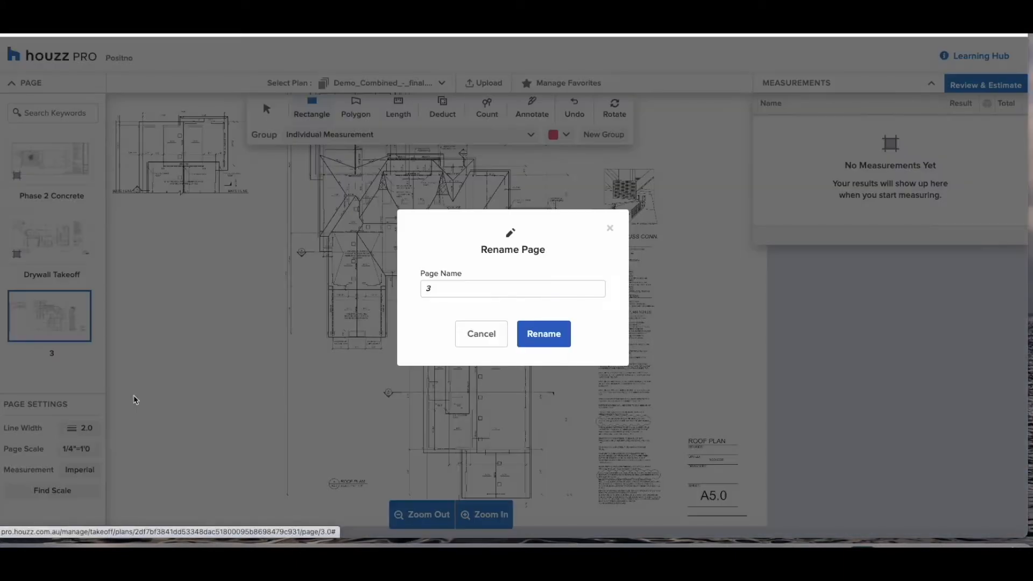
click(464, 294)
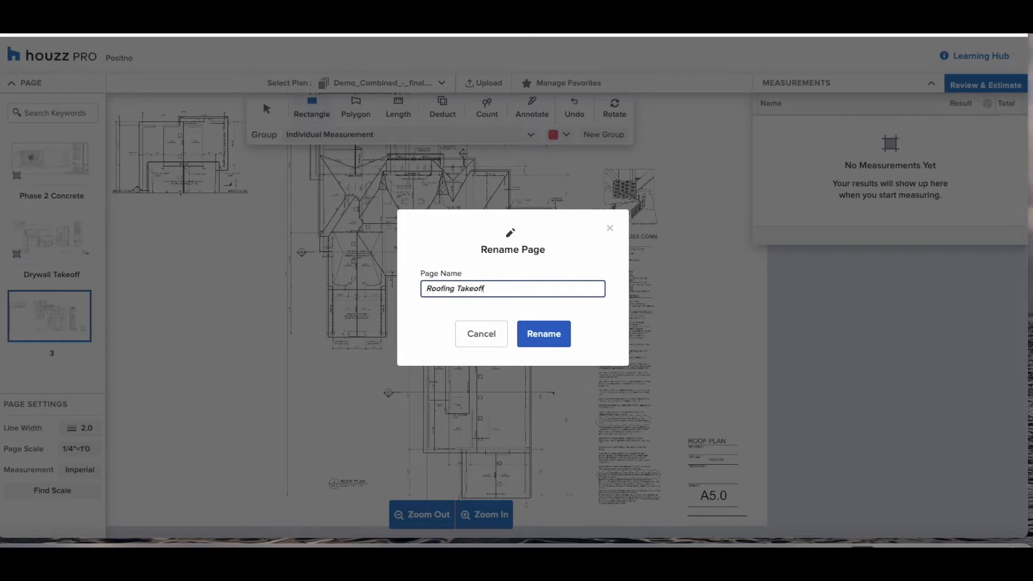
click(558, 345)
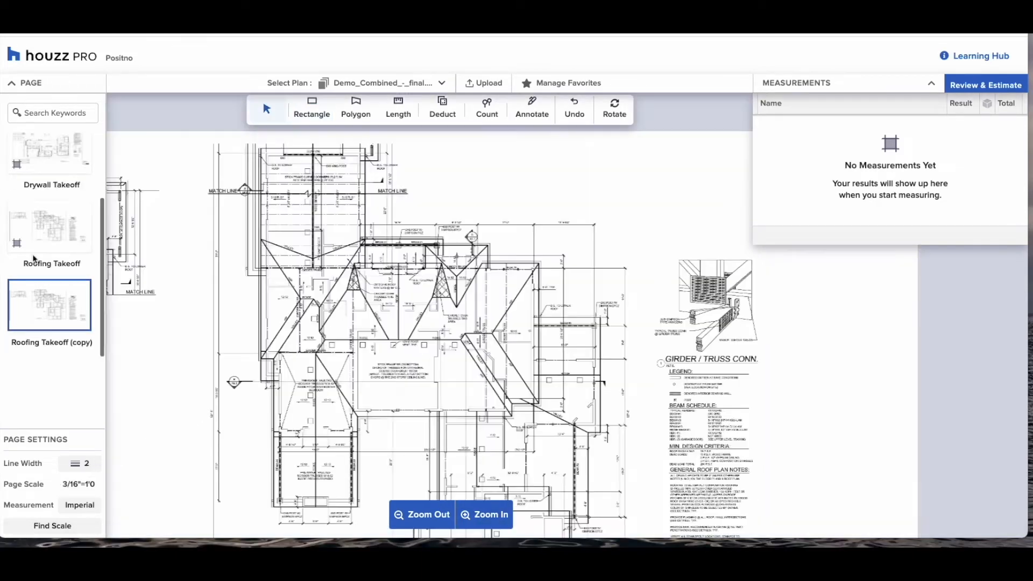
- Search the plan pages for "Shingle", open the second matching page and examine the highlighted words in its roof plan notes
click(47, 113)
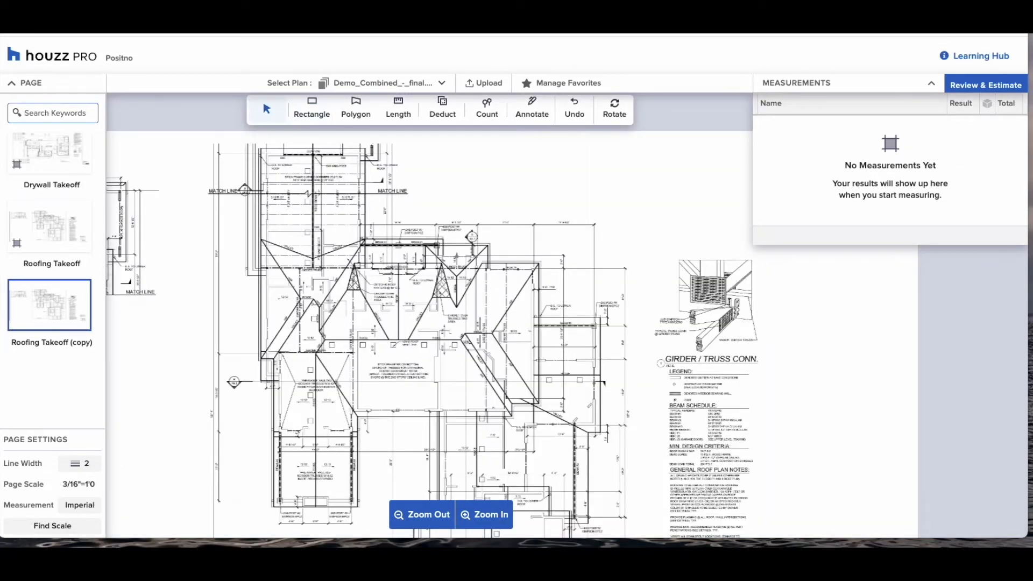
text(Shingle)
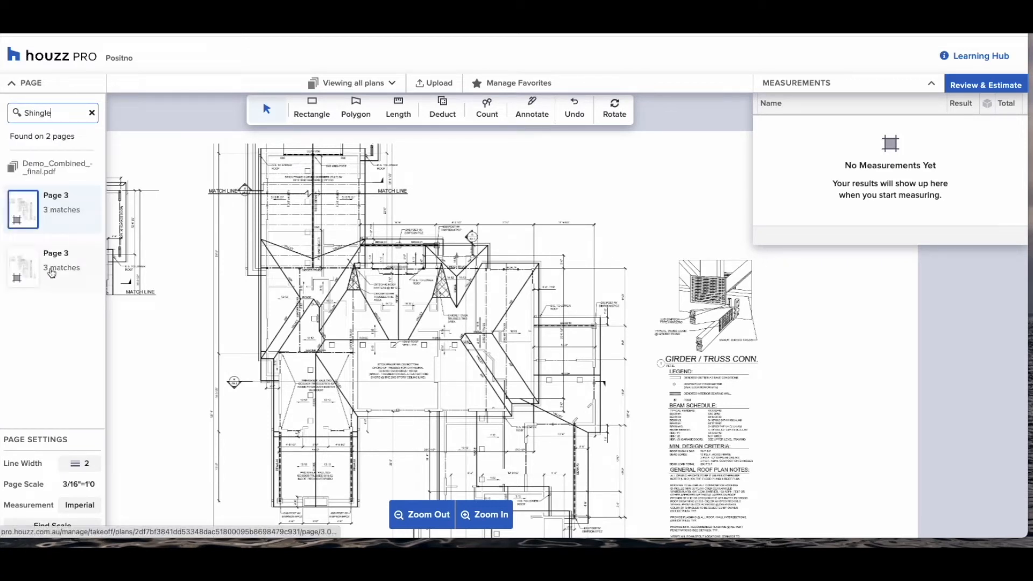
click(51, 273)
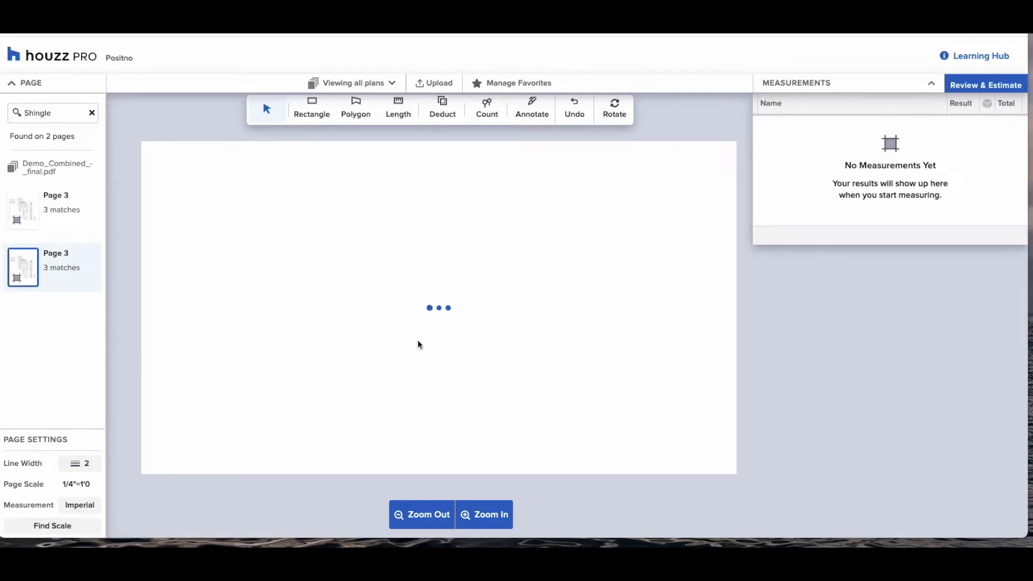
scroll(565, 430, down, 3)
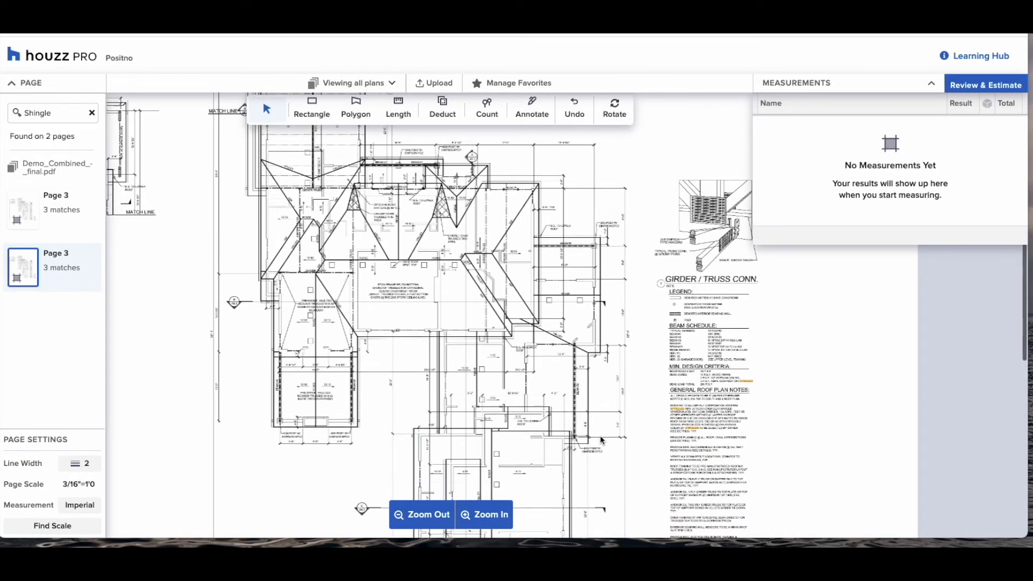
drag(656, 340, 780, 459)
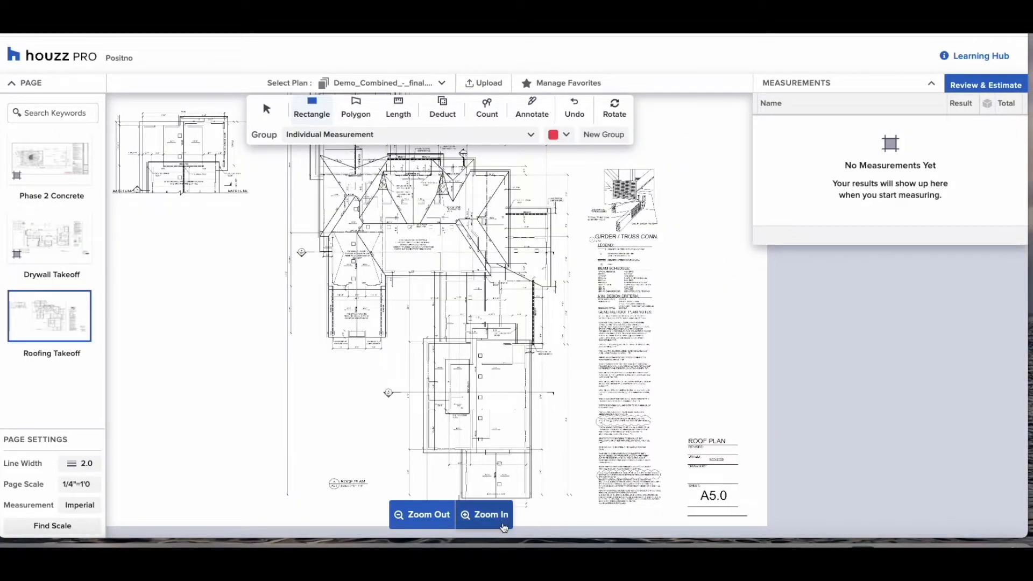
- Set the line width of the Roofing Takeoff page to 1
click(80, 465)
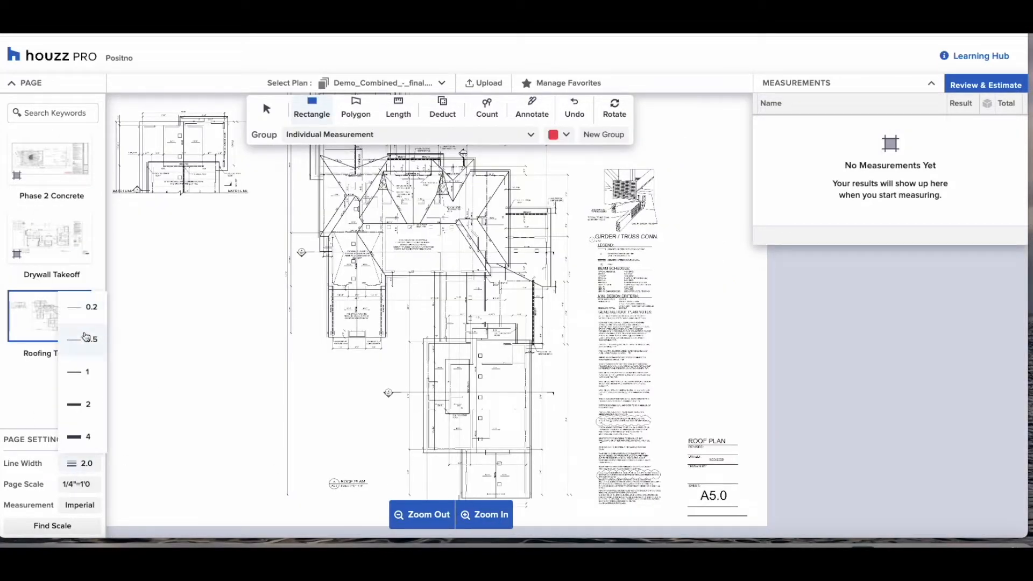
click(93, 405)
click(81, 464)
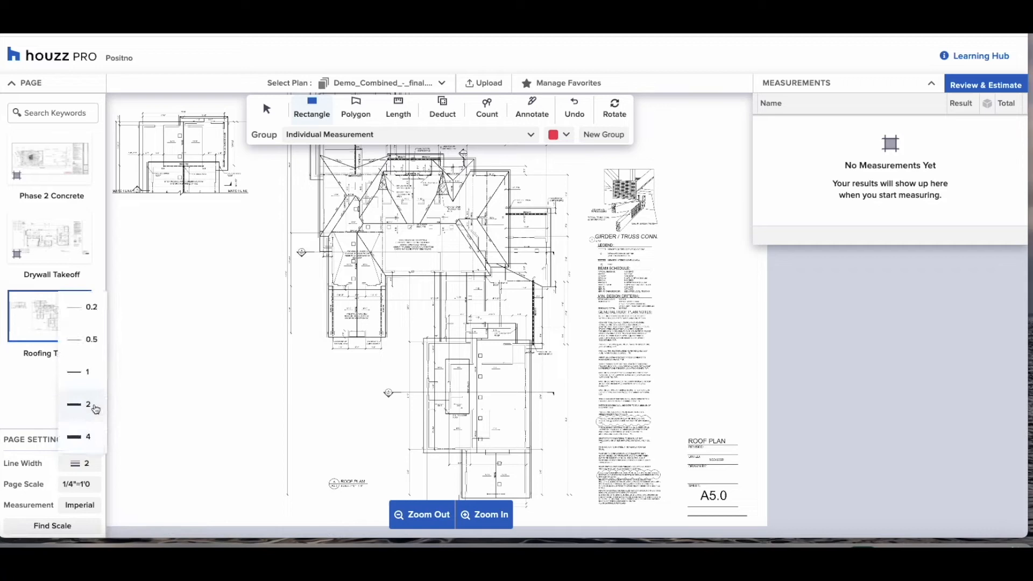
click(85, 370)
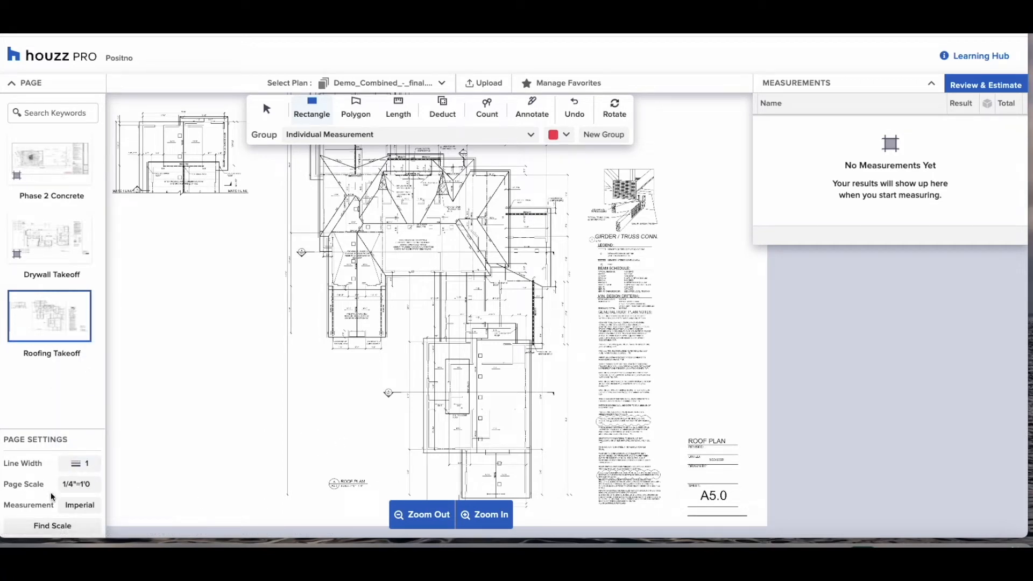
- Set the page scale to 3/16"=1'0, as noted under the roof plan title, and apply it to all existing measurements on the page
click(481, 515)
scroll(497, 360, down, 7)
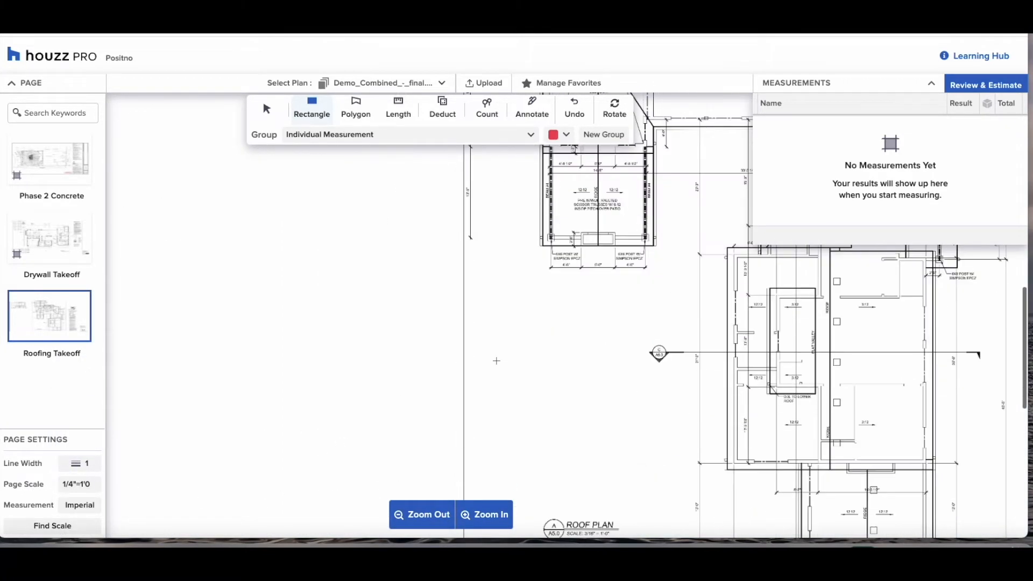
scroll(497, 360, right, 2)
scroll(496, 361, down, 2)
scroll(496, 361, right, 2)
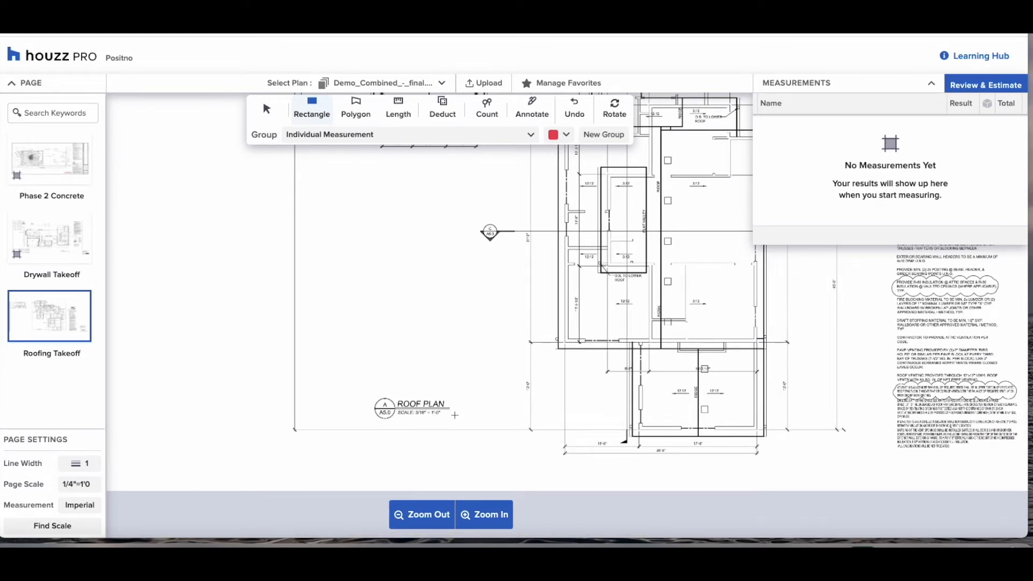
click(89, 488)
scroll(81, 409, down, 2)
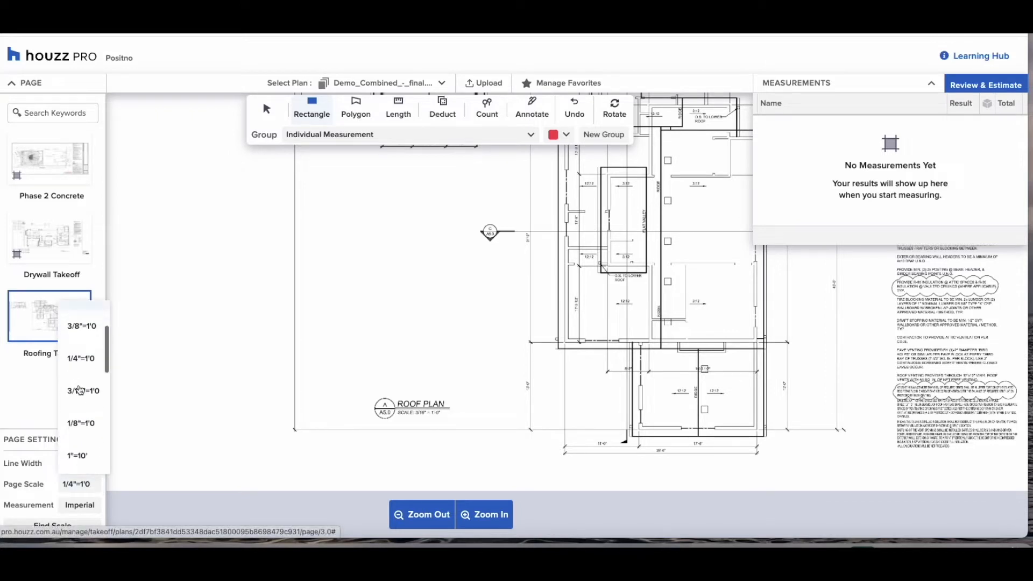
click(79, 390)
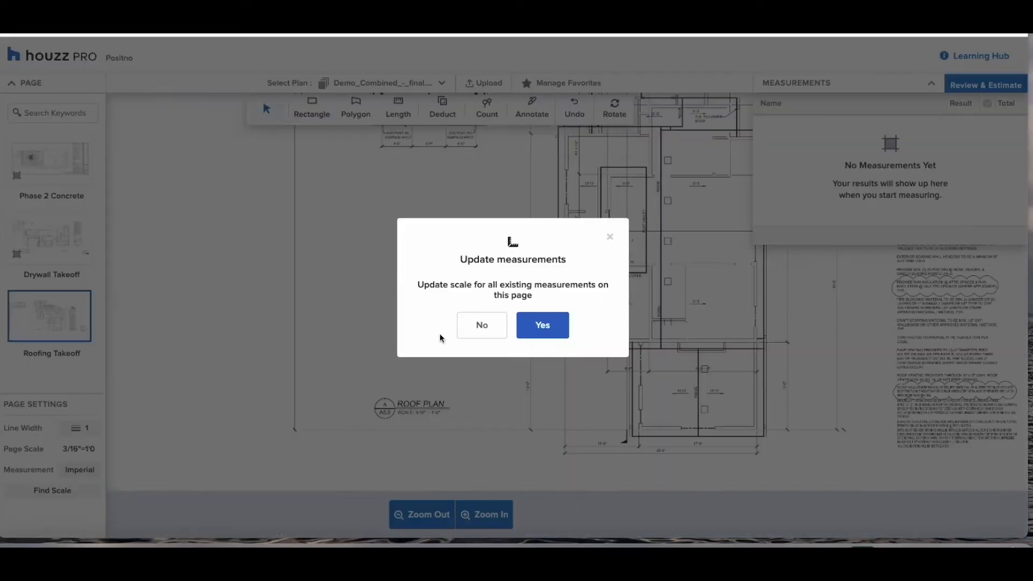
click(539, 326)
- Check the scale by measuring the 11'-0" dimension line below the roof plan with the Length tool, and delete that test measurement
scroll(418, 368, down, 1)
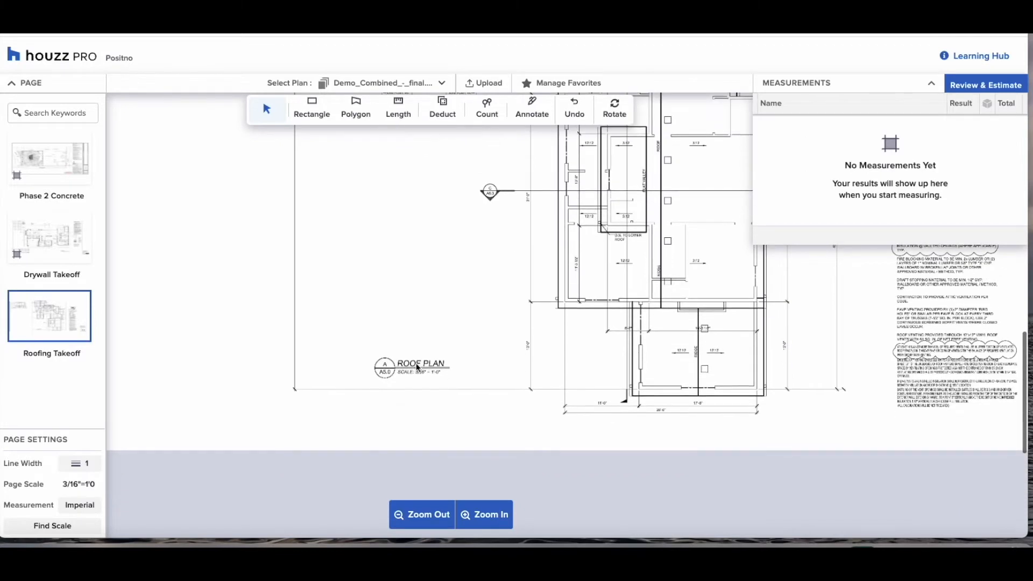
scroll(418, 368, right, 4)
scroll(540, 324, up, 3)
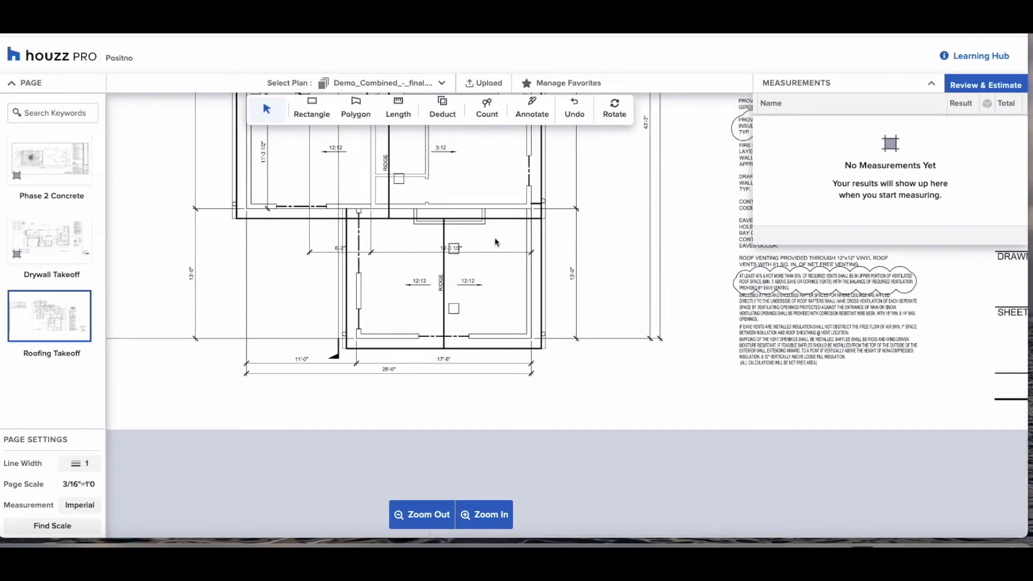
click(400, 112)
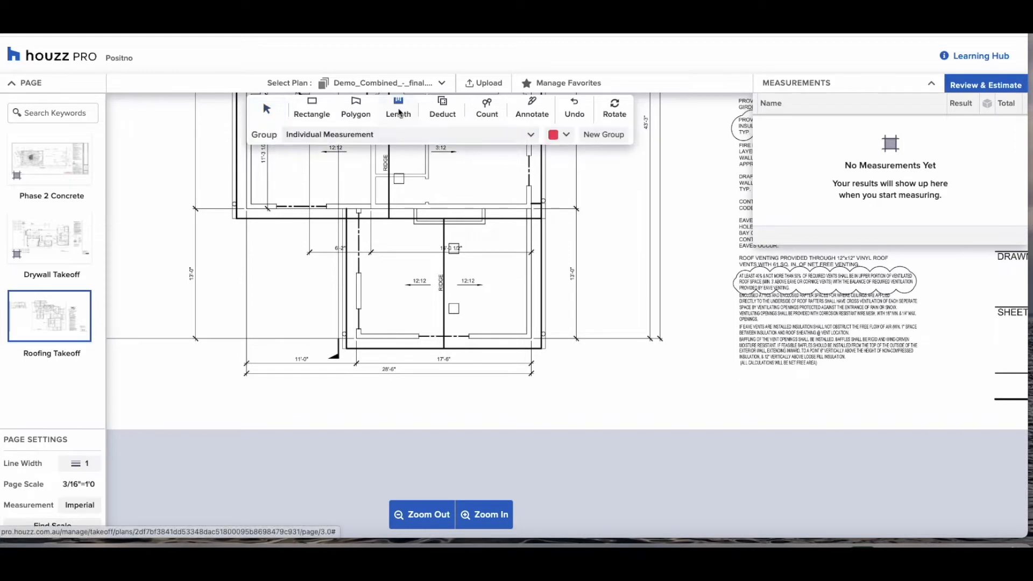
click(245, 363)
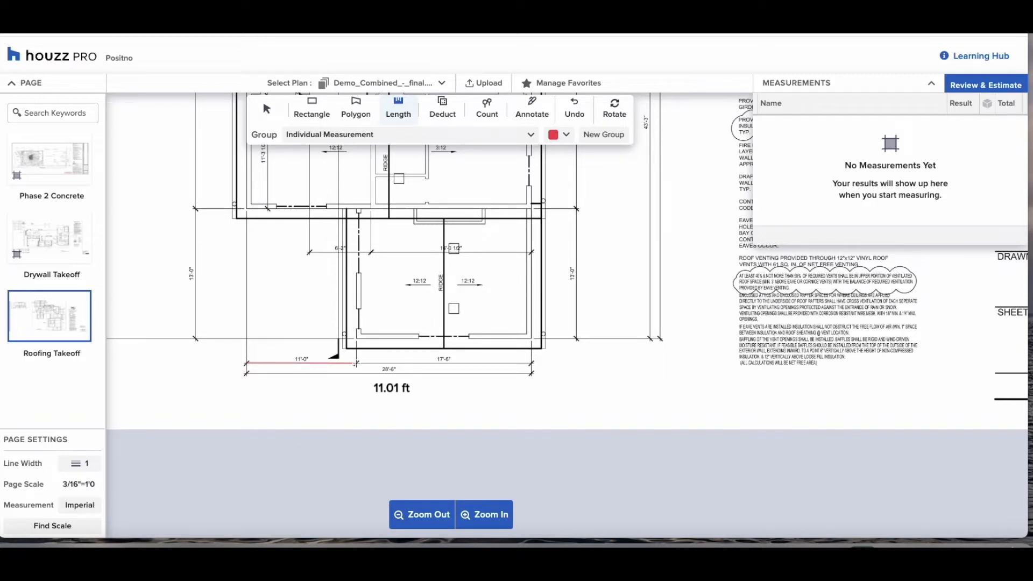
click(355, 363)
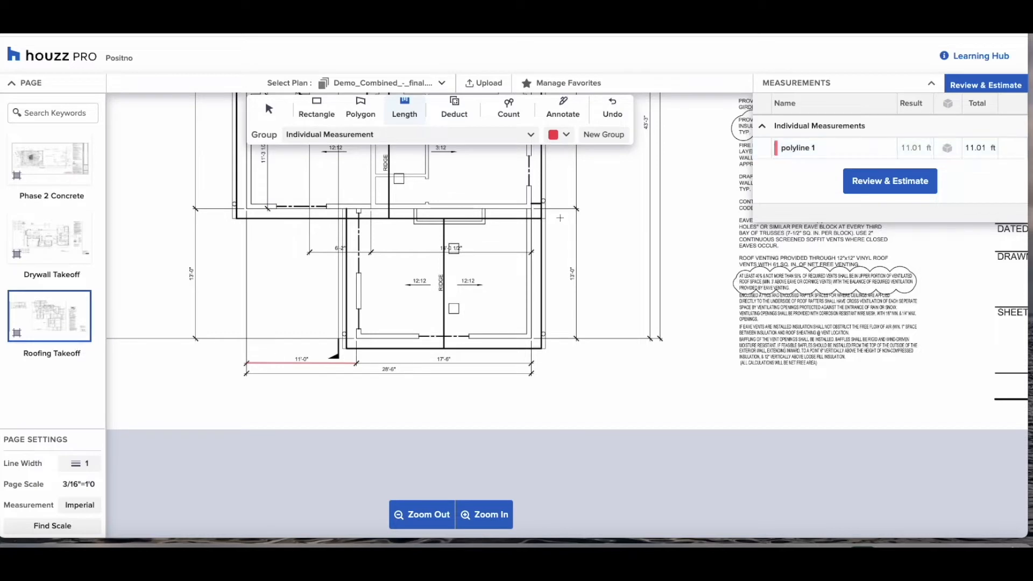
click(762, 147)
click(843, 215)
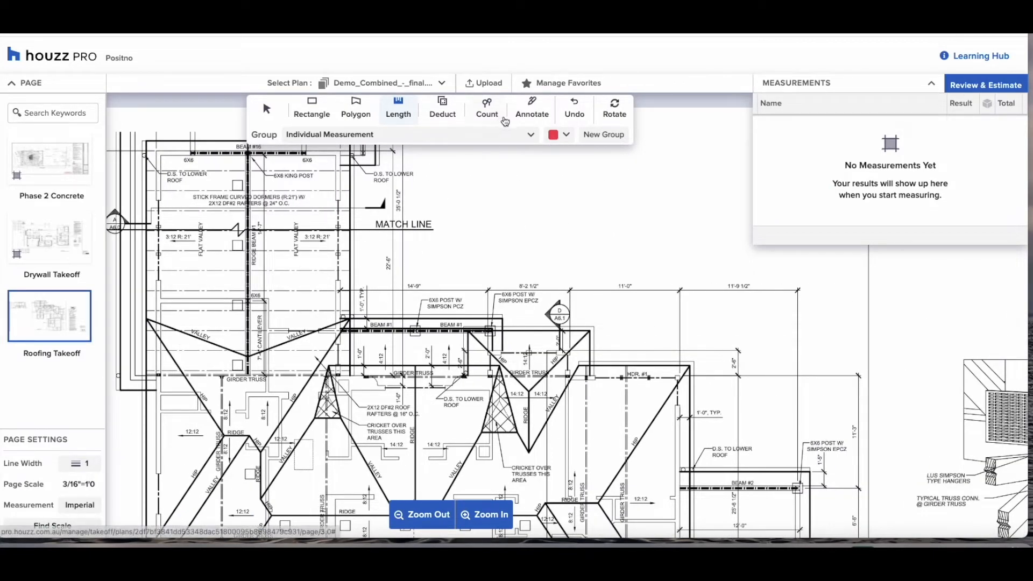
- Create a yellow measurement group named "Valley" and add it to favorites with ft as its unit
click(592, 136)
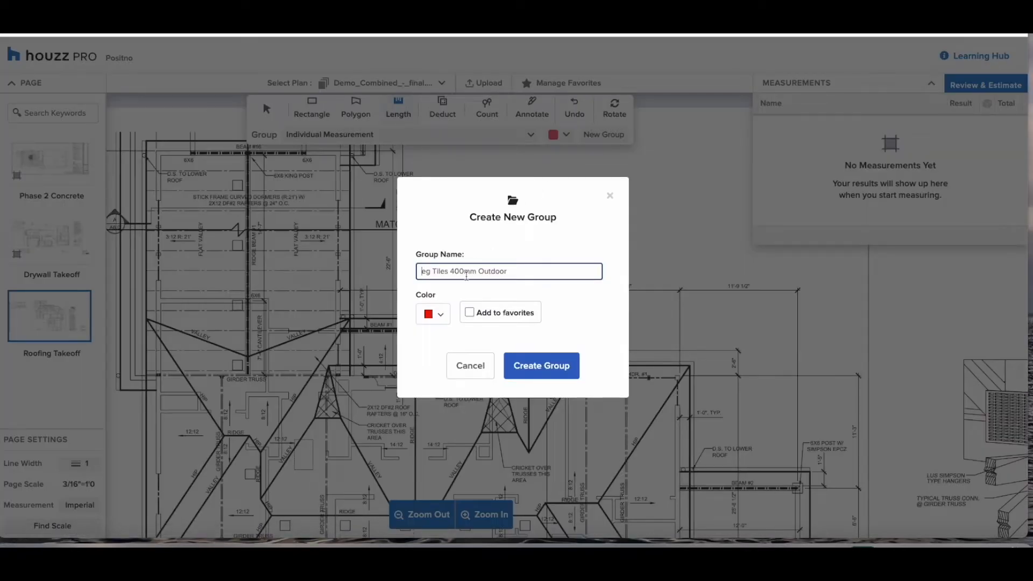
text(Valley)
click(440, 314)
click(481, 358)
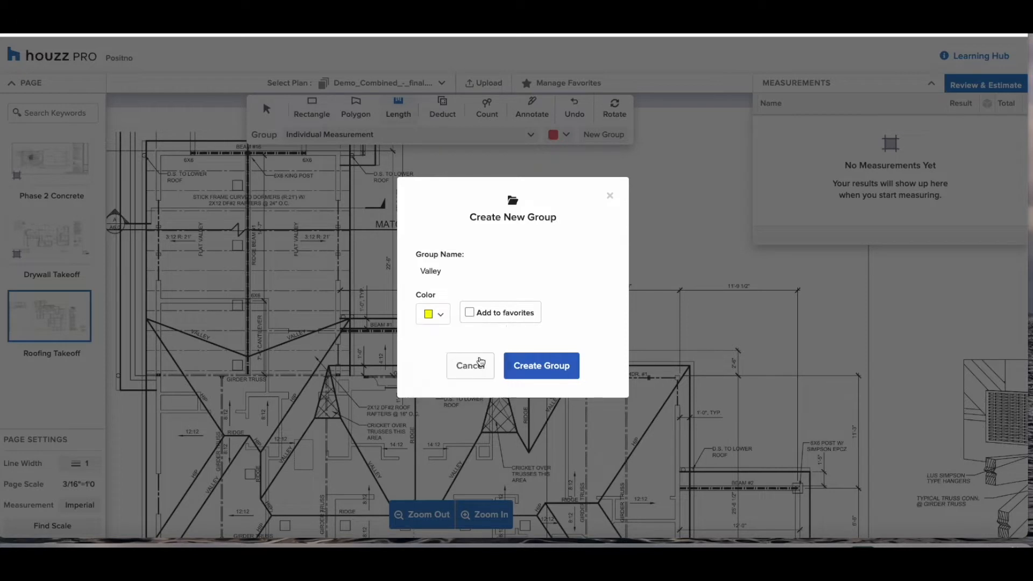
click(471, 319)
click(587, 314)
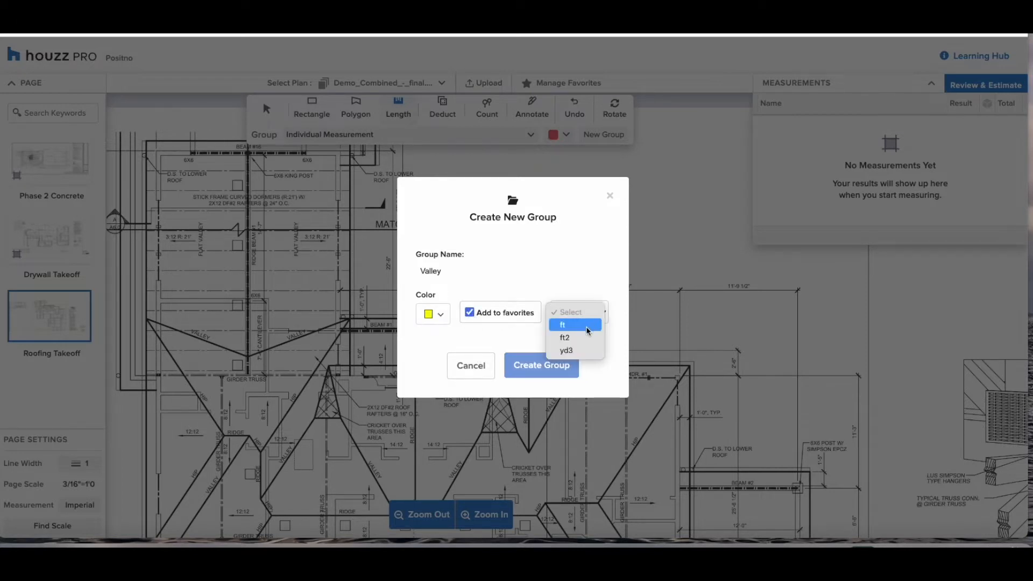
click(586, 327)
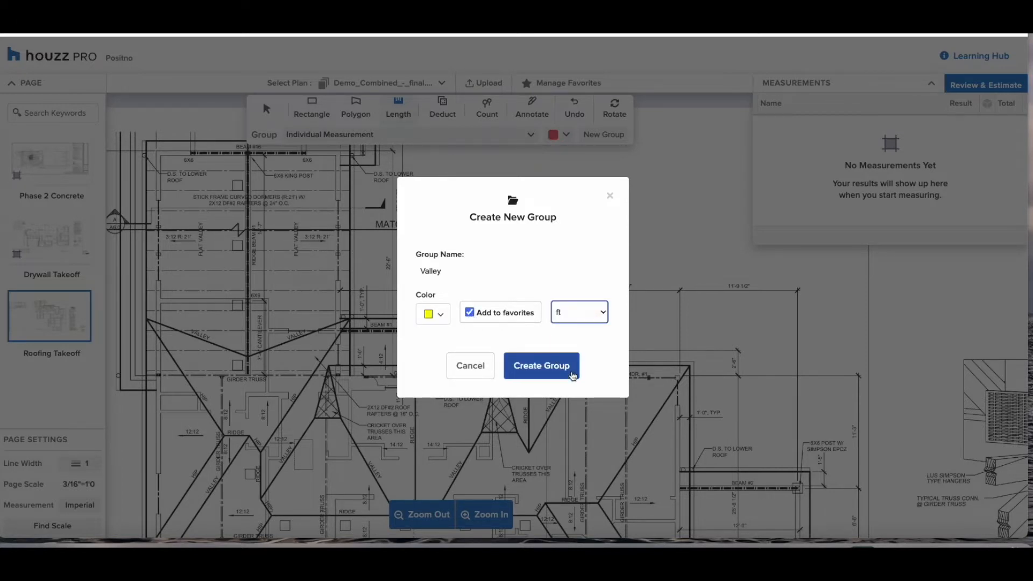
click(573, 376)
- Trace the V-shaped pair of valleys meeting at the ridge beam below the curved dormers as one length in the Valley group
scroll(570, 371, up, 1)
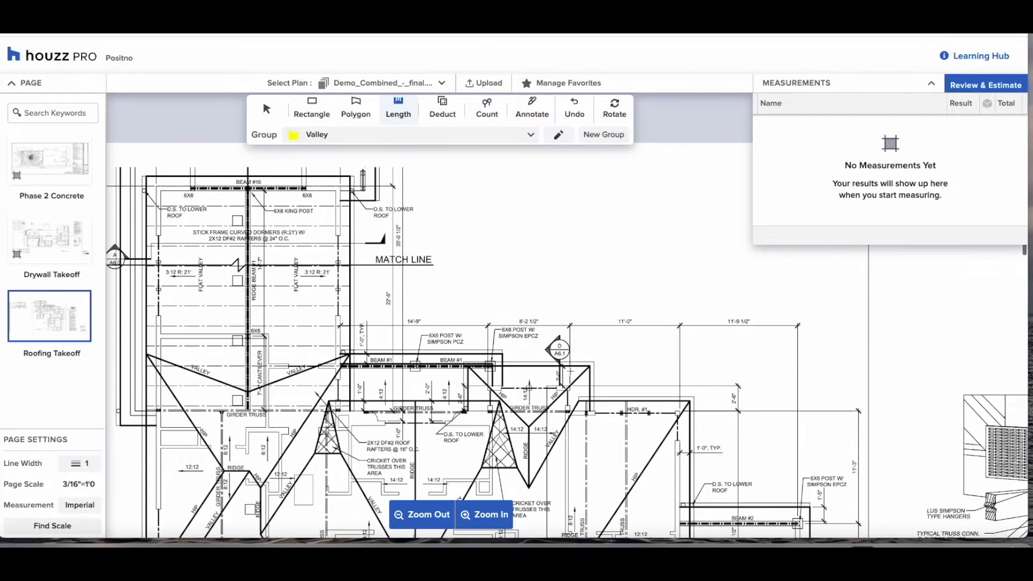
scroll(310, 264, left, 1)
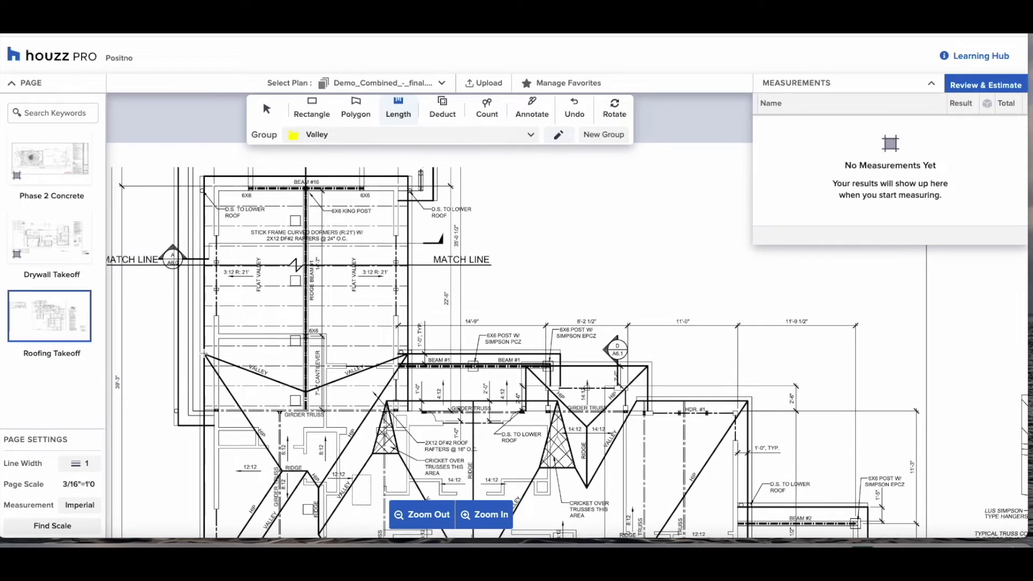
click(203, 355)
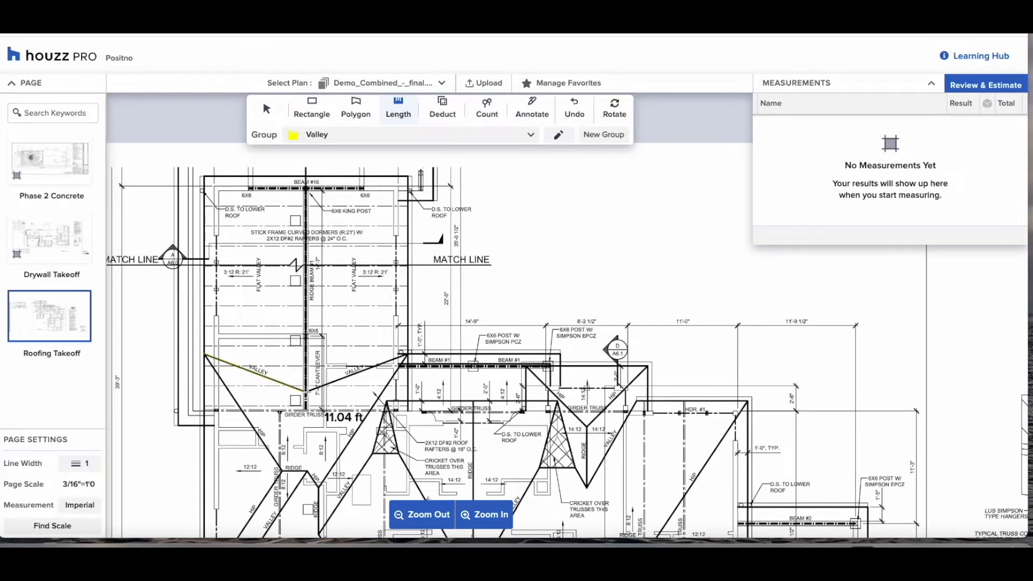
click(305, 391)
double_click(406, 355)
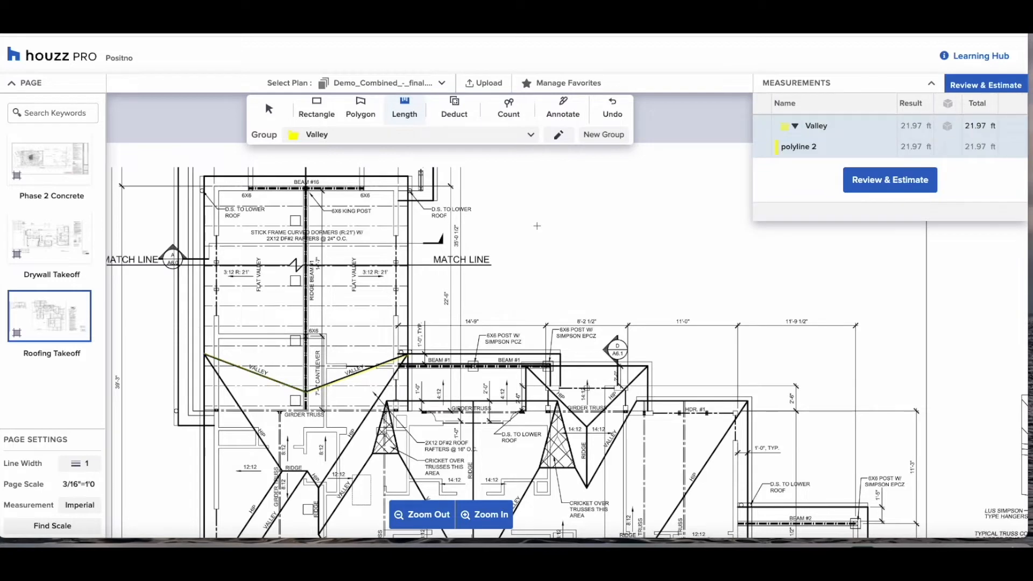
- Set the line width to 2 and trace the valleys on both sides of the left cricket, across its base, as one length
click(80, 464)
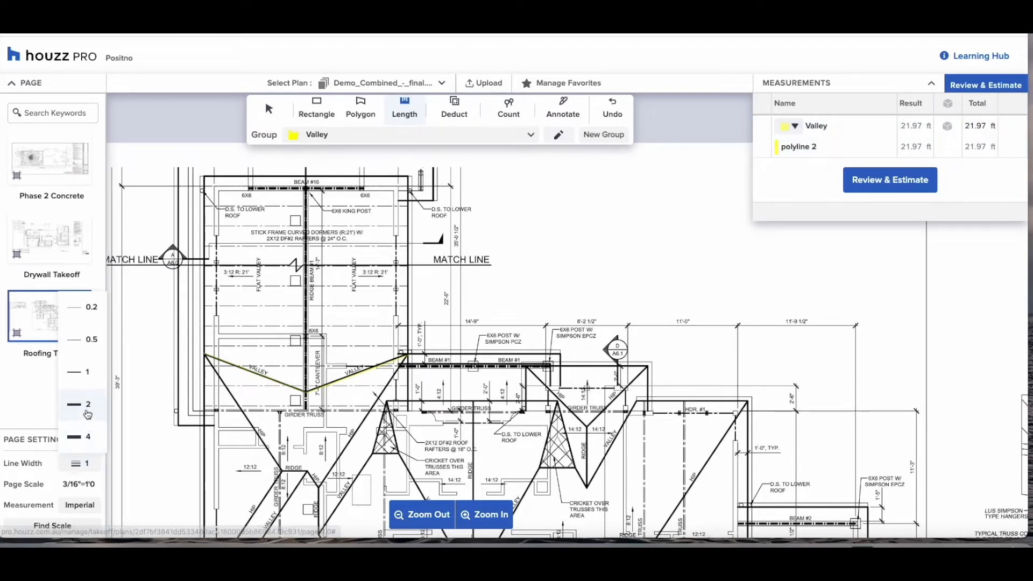
click(88, 417)
scroll(325, 332, down, 2)
click(455, 460)
click(399, 363)
click(373, 362)
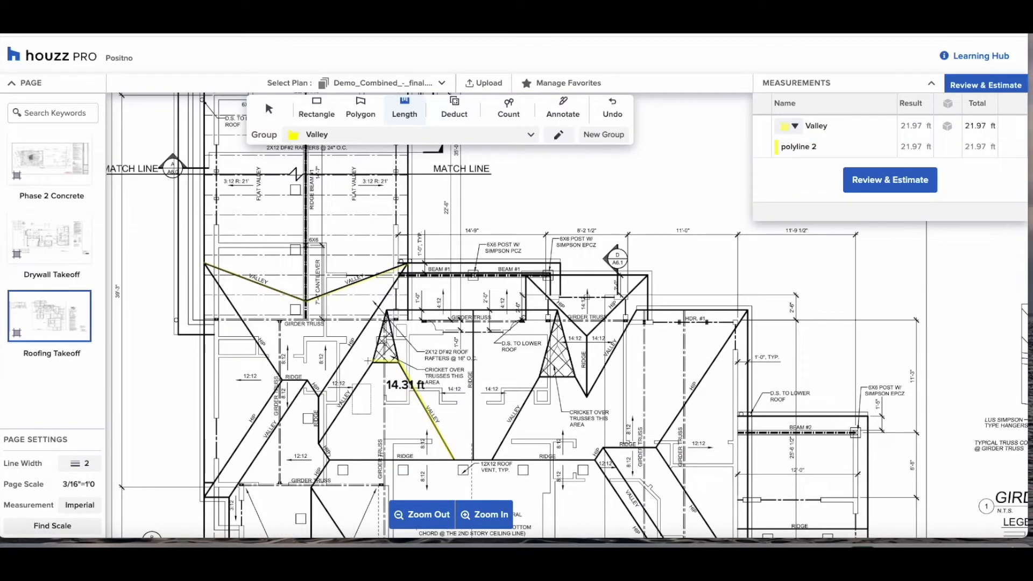
double_click(318, 443)
- Trace the valley rising from the main ridge to the right cricket and the valley beside the small D.S. dormer ridge
click(492, 460)
double_click(540, 377)
click(587, 397)
double_click(637, 310)
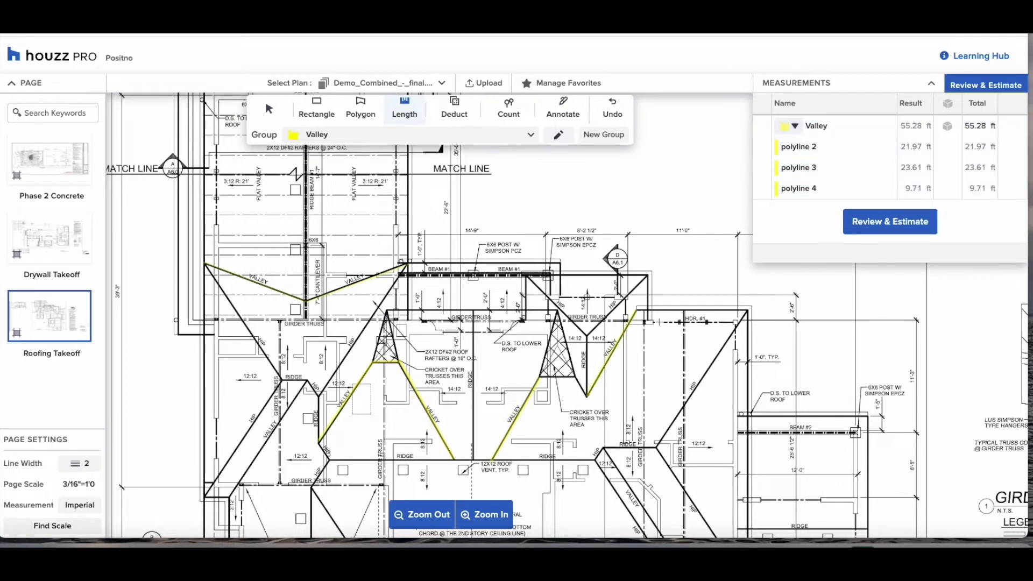
- Trace the long diagonal valley on the right side of the great room roof and the valley running down to the lower right roof corner
scroll(614, 371, down, 1)
click(604, 399)
scroll(645, 454, down, 2)
double_click(696, 454)
click(710, 444)
double_click(844, 509)
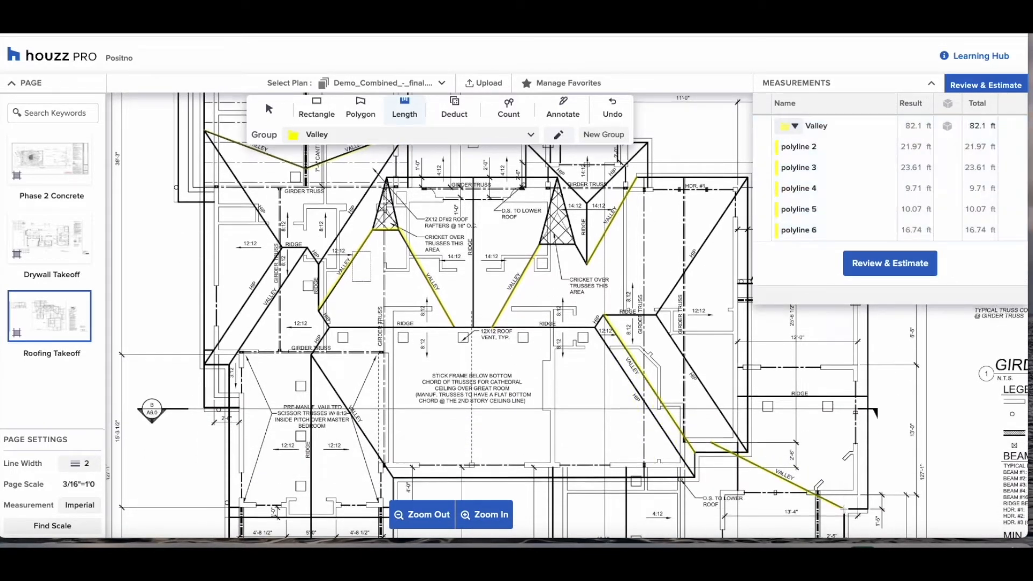
- Trace the rectangular flat valley outline on the lower roof section as one closed length in the Valley group
scroll(844, 509, up, 4)
scroll(844, 509, down, 5)
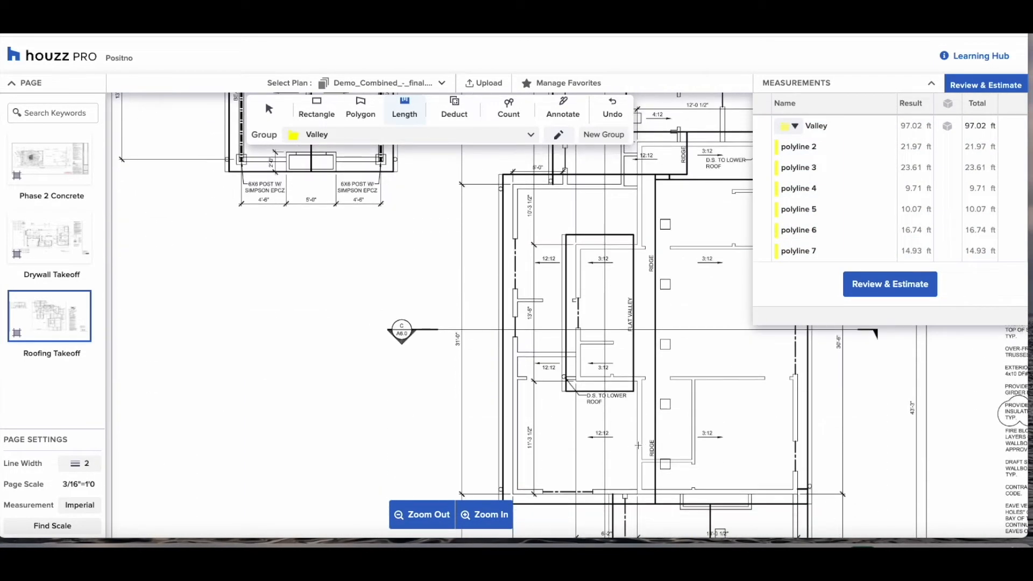
click(633, 394)
click(634, 235)
click(567, 235)
click(567, 392)
double_click(634, 393)
scroll(635, 393, down, 2)
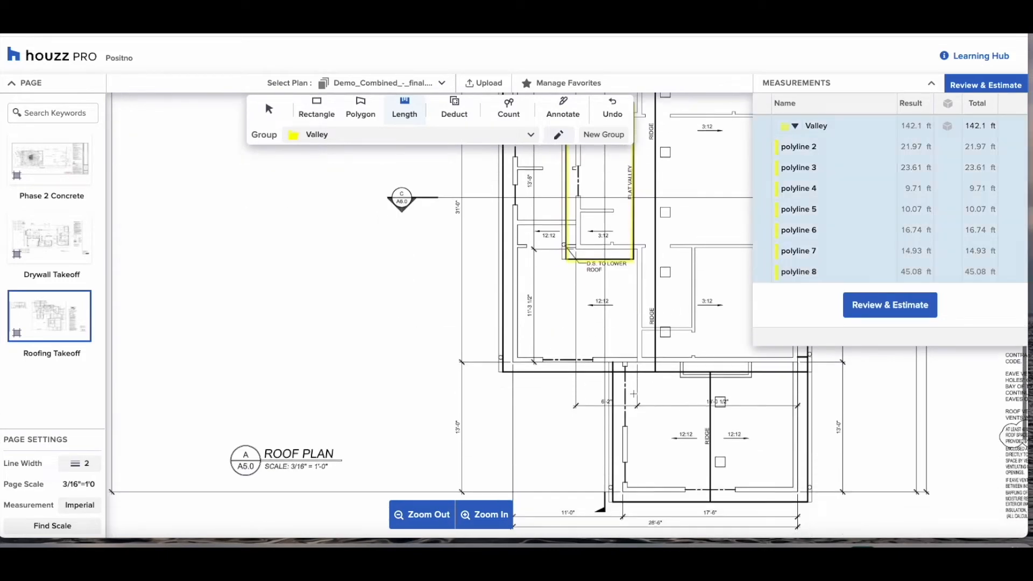
- Trace the valley running parallel to the hip above the master bedroom, from the short ridge to the outer roof edge
scroll(636, 394, up, 1)
scroll(636, 394, right, 1)
scroll(538, 339, up, 5)
scroll(437, 284, left, 2)
scroll(416, 449, up, 3)
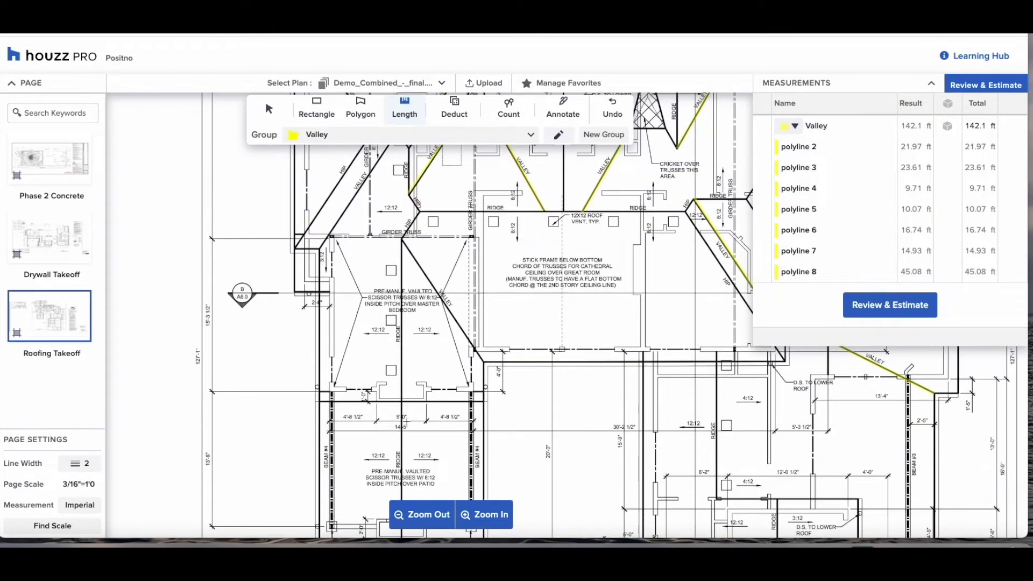
double_click(320, 356)
scroll(319, 356, up, 1)
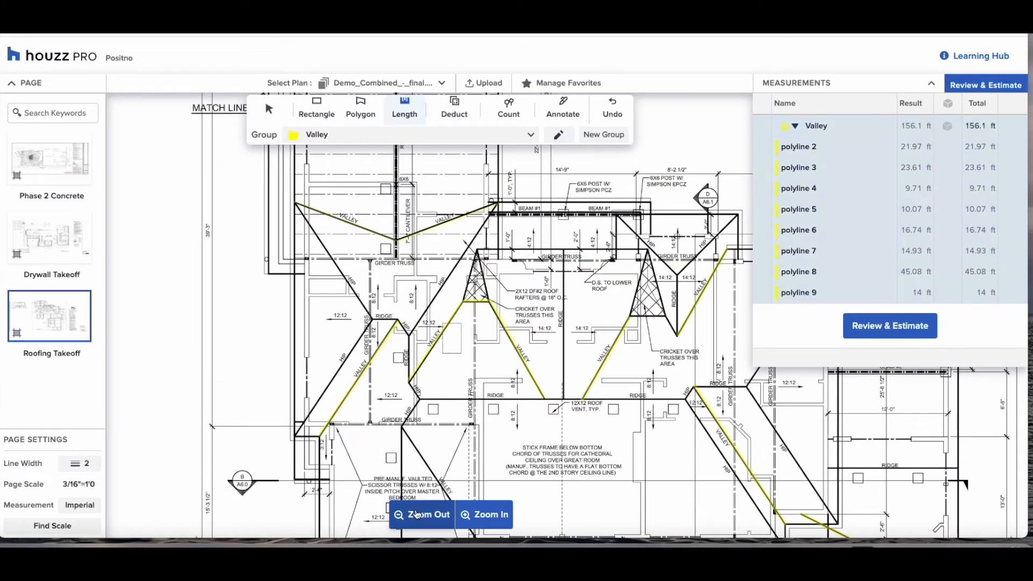
- Switch to the Hip and Ridge group and trace the two outer hips meeting at the short ridge below the curved dormers as one length
click(413, 515)
click(413, 514)
click(393, 132)
scroll(356, 269, down, 2)
click(357, 270)
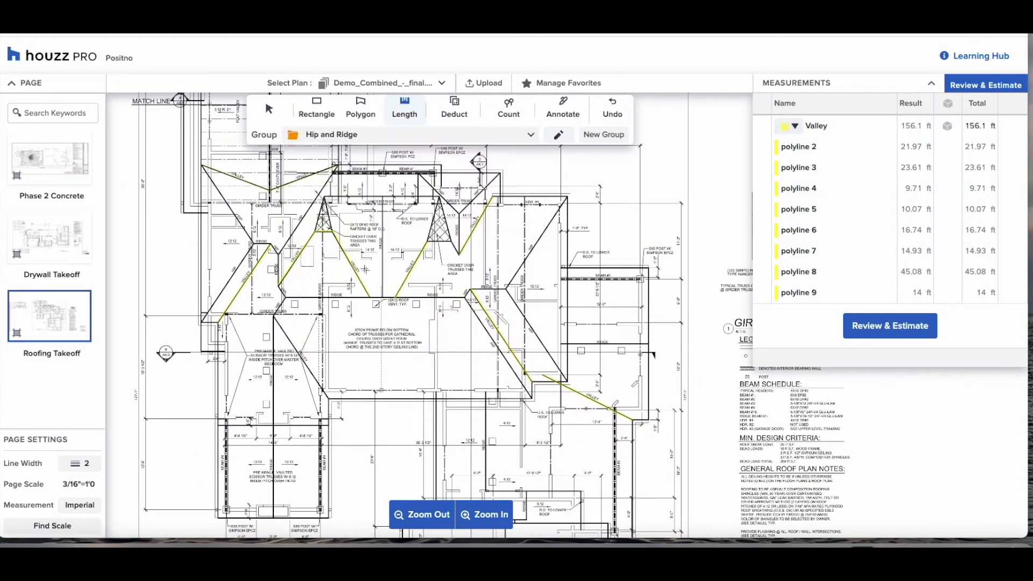
click(201, 164)
click(253, 242)
double_click(201, 325)
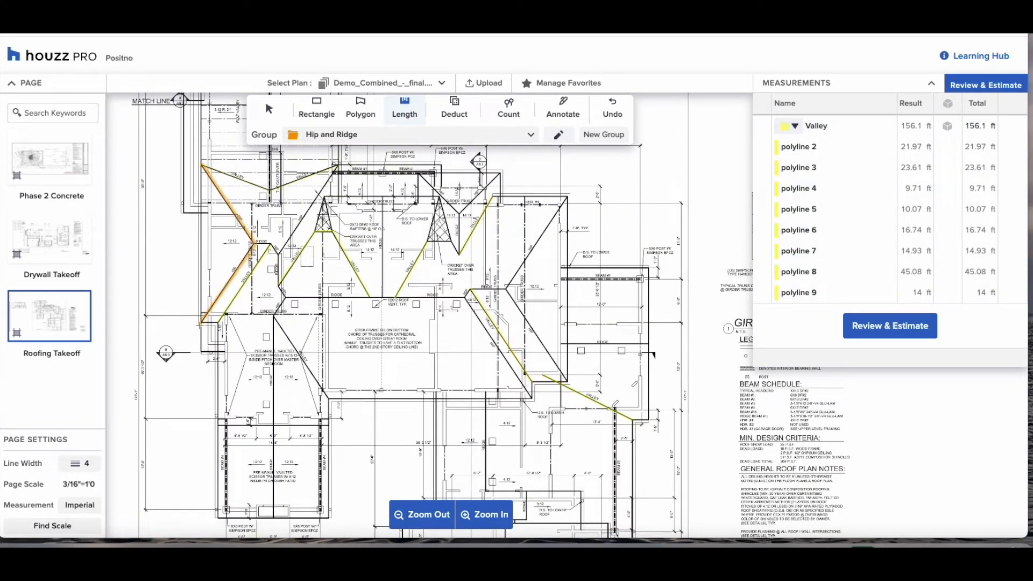
- Trace the short ridge below the curved dormers and the hip rising from it to the dormers' inner corner as one length
click(253, 243)
click(270, 245)
click(279, 254)
double_click(338, 165)
- Trace the ridges and connecting hips across the great room to the far upper corner, plus the hip down to the far lower corner
click(278, 254)
click(278, 286)
click(286, 299)
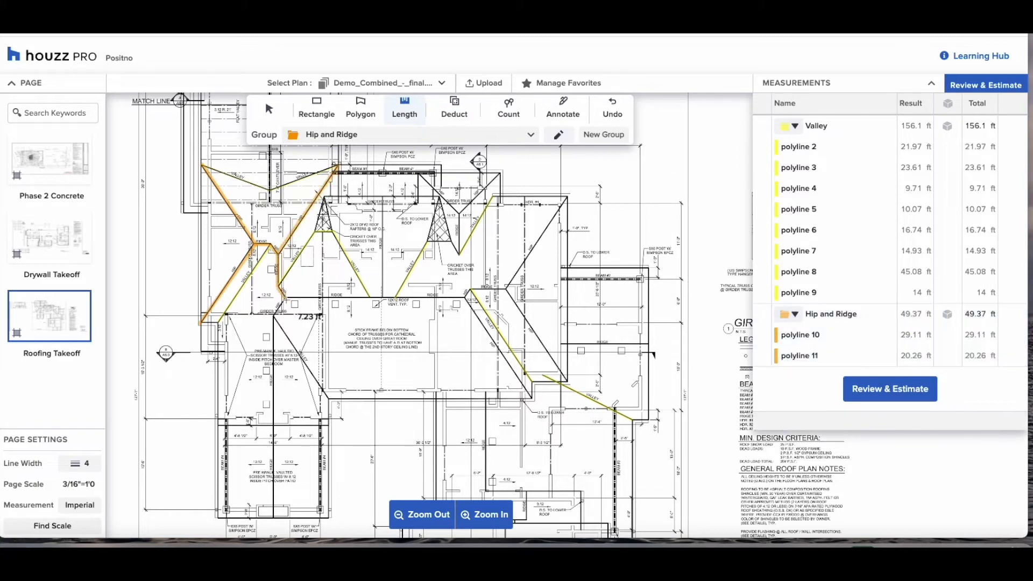
click(506, 289)
double_click(566, 199)
click(505, 289)
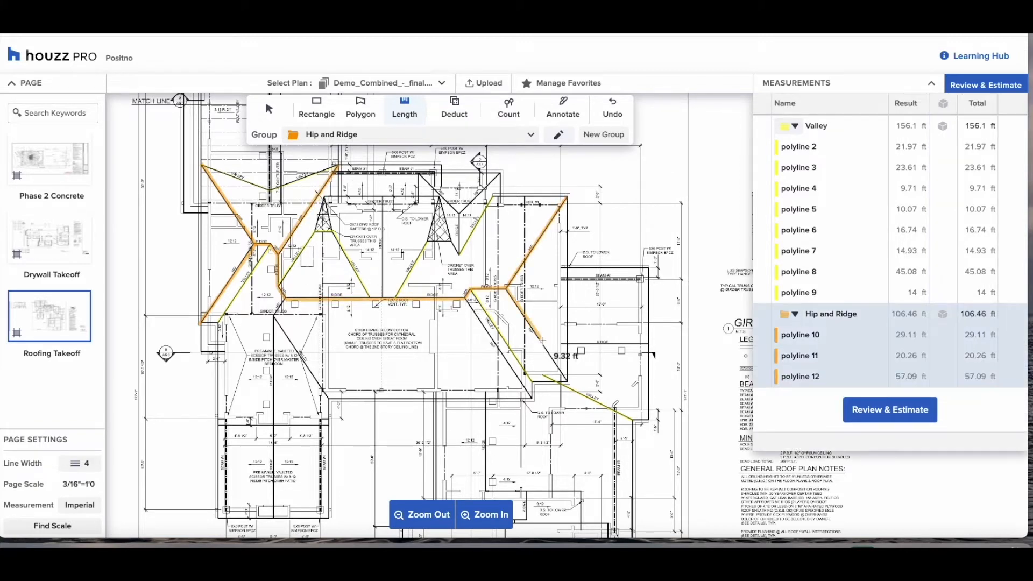
double_click(568, 380)
- Trace the hip at the master bedroom end of the main ridge and the ridge over the master bedroom and patio as one length
scroll(565, 388, down, 1)
click(485, 515)
scroll(528, 345, down, 3)
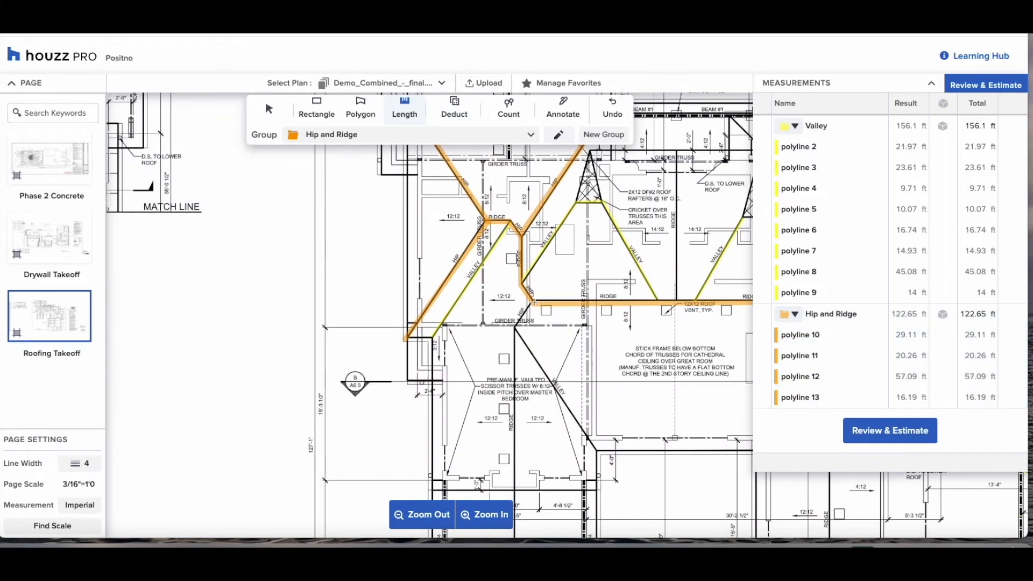
click(533, 300)
click(515, 327)
scroll(514, 444, down, 1)
scroll(514, 444, down, 1)
double_click(515, 511)
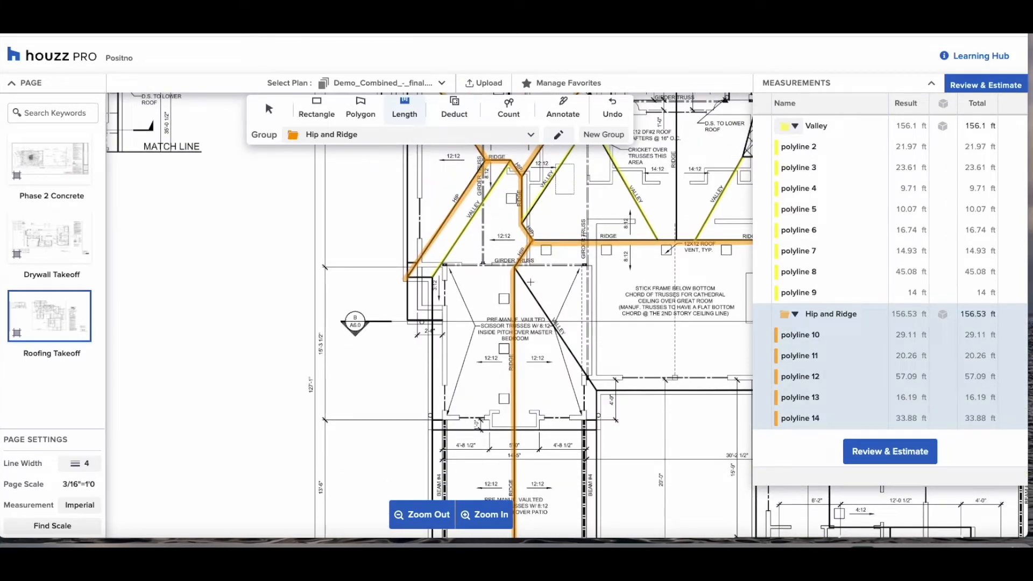
- Collapse the Hip and Ridge and Valley groups in the measurements list
scroll(582, 323, right, 6)
scroll(602, 350, down, 7)
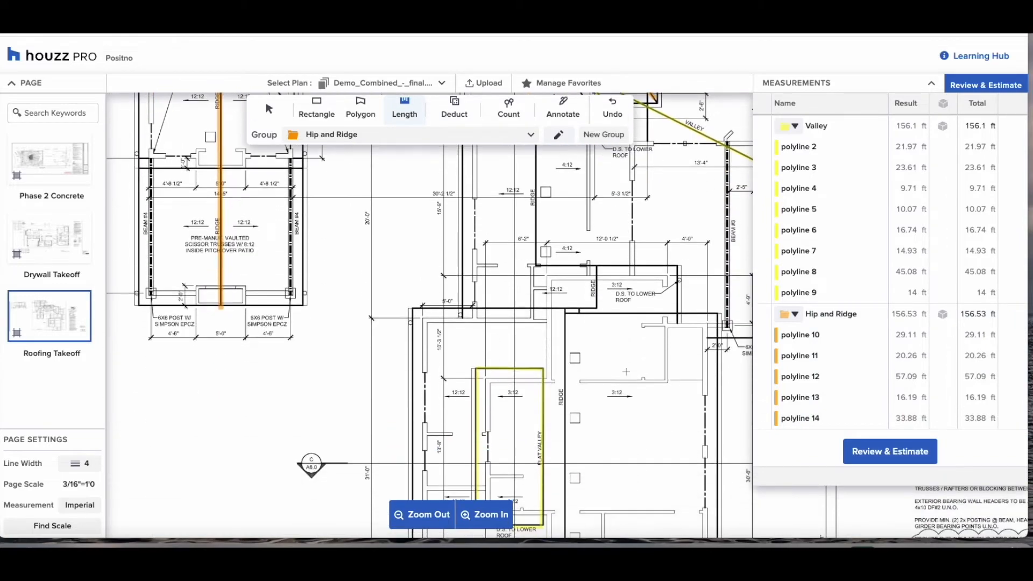
scroll(626, 371, down, 3)
scroll(626, 372, up, 12)
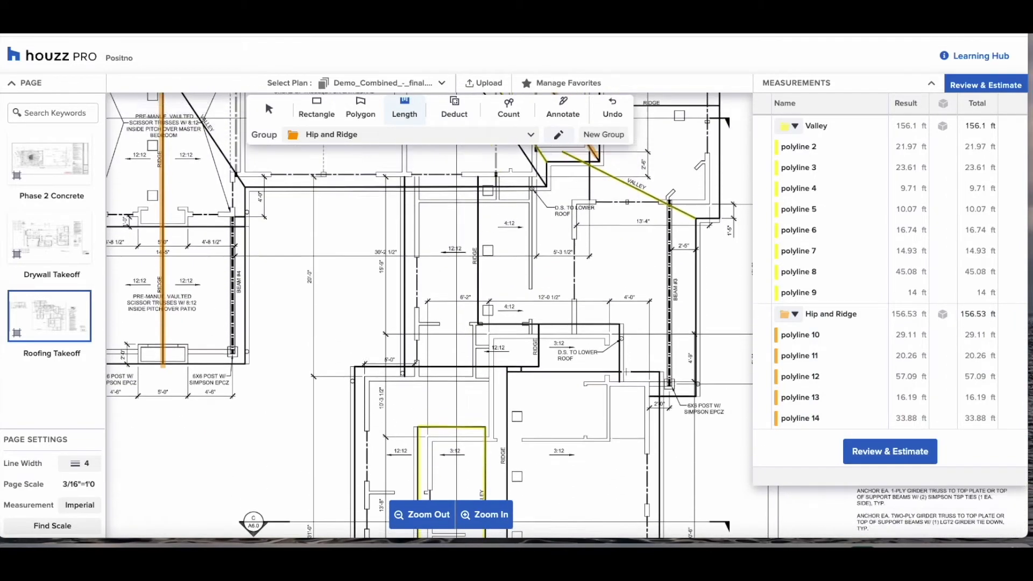
scroll(627, 372, up, 1)
scroll(626, 372, right, 1)
click(795, 315)
click(795, 126)
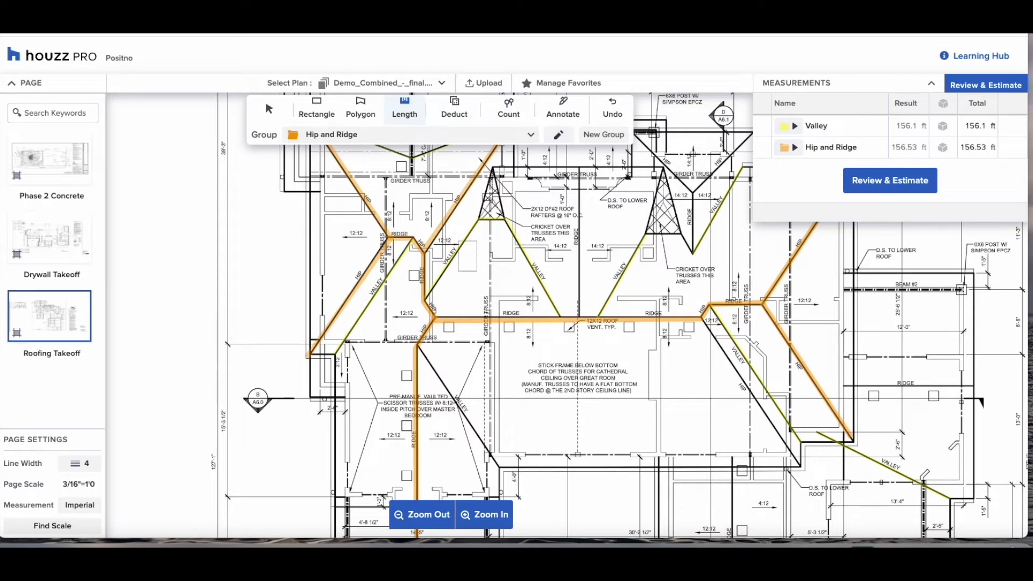
- Outline the curved-dormer roof down to its V-shaped valleys as a polygon in the Roof group and name it 3/12
scroll(567, 323, up, 5)
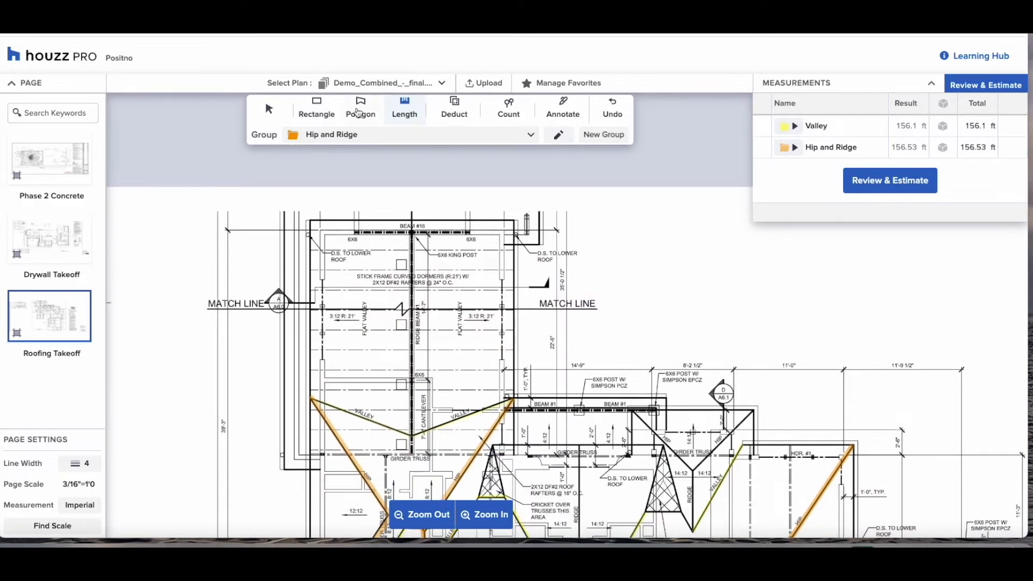
click(360, 107)
click(281, 134)
click(355, 208)
click(310, 221)
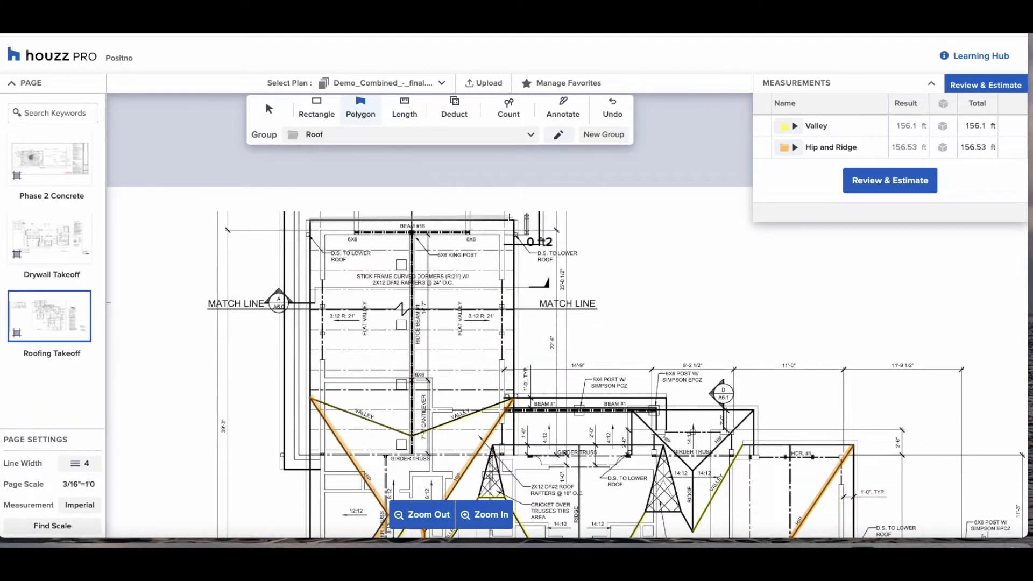
click(520, 220)
click(512, 400)
click(411, 435)
click(310, 397)
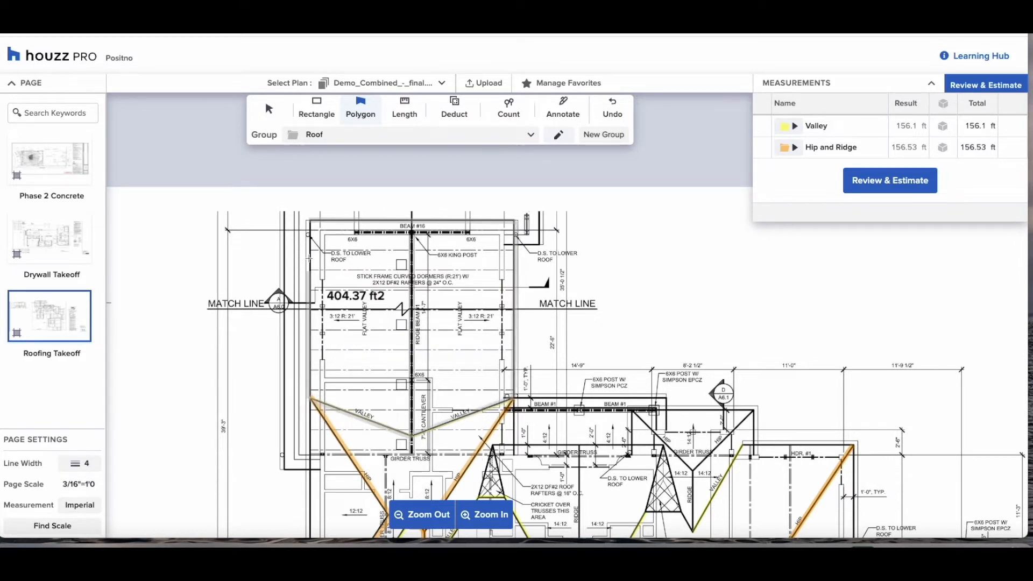
click(311, 220)
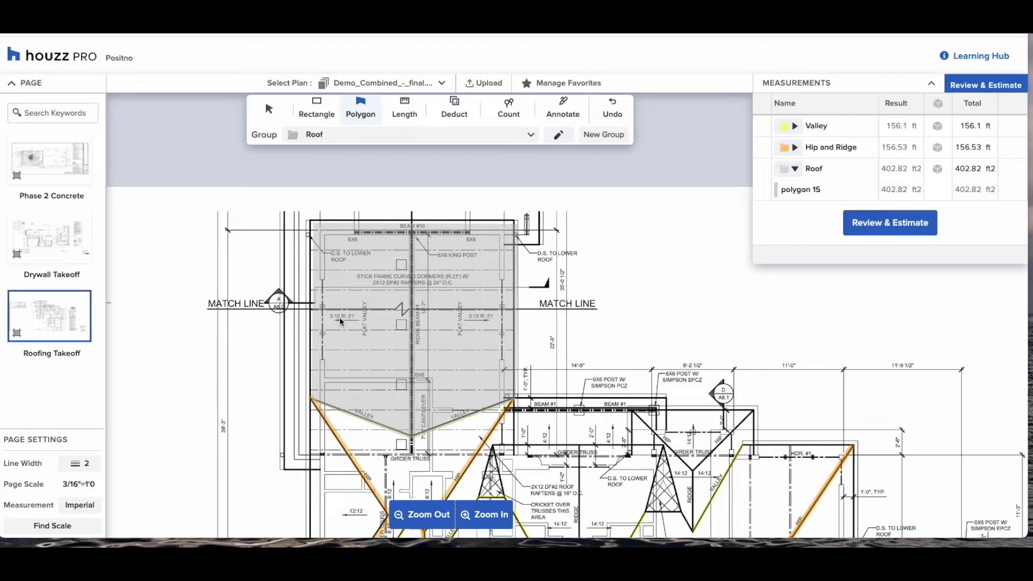
double_click(800, 188)
text(3/12)
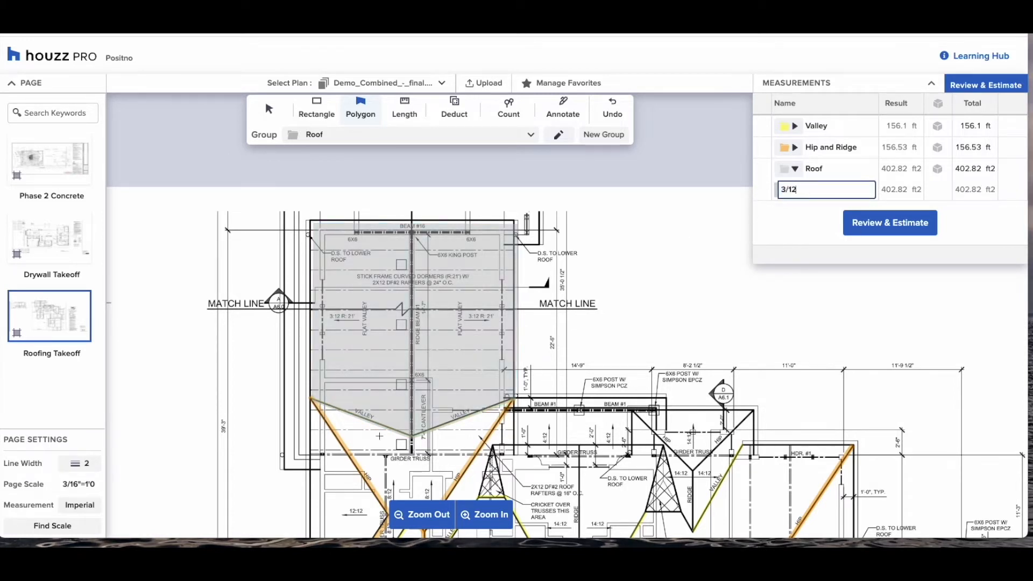
- Outline the roof area between the V-shaped valleys and the two hips below them as a polygon and name it 8/12
scroll(310, 313, down, 2)
click(310, 322)
click(412, 359)
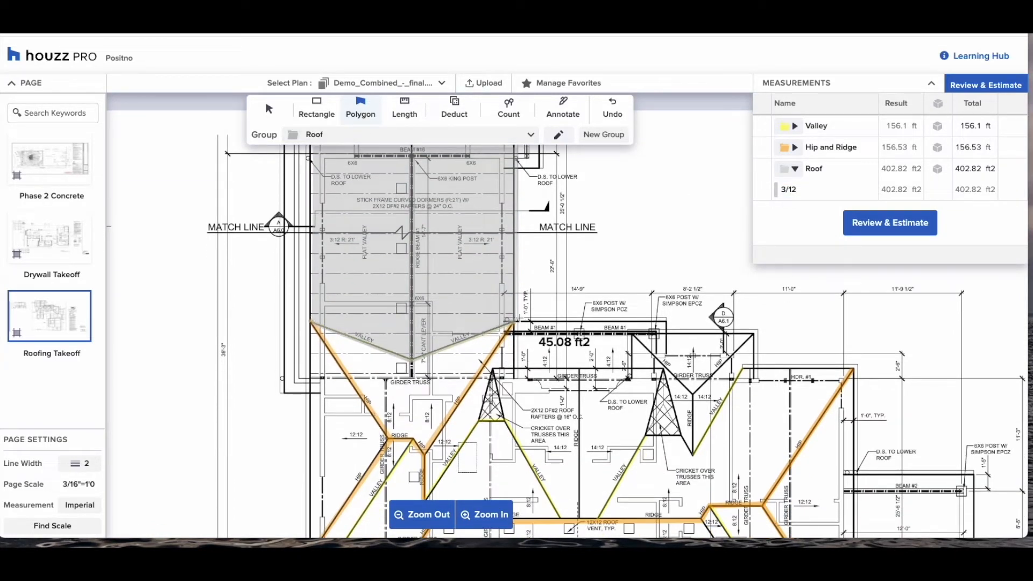
click(514, 322)
click(424, 454)
click(387, 438)
click(311, 322)
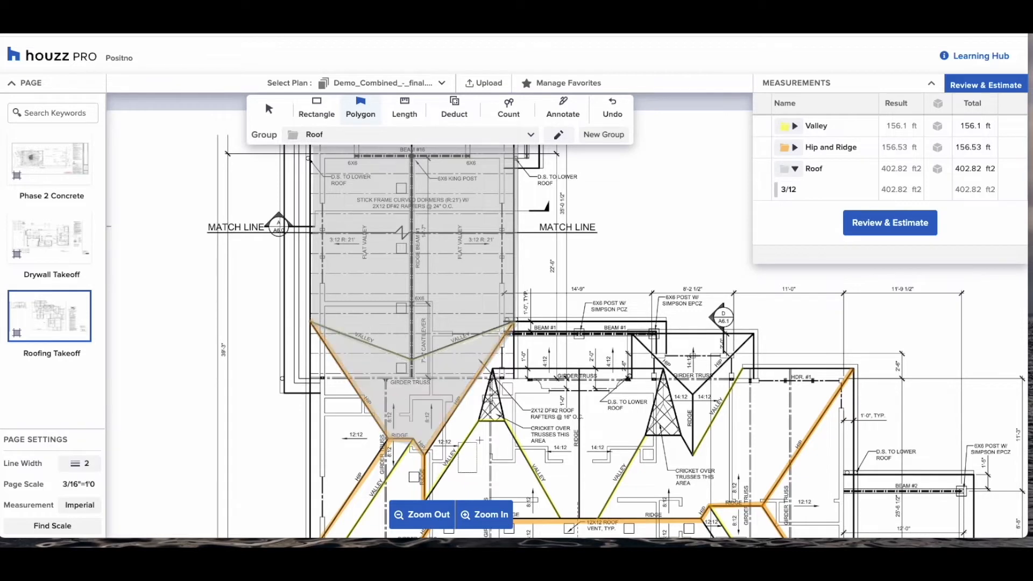
click(804, 209)
text(8/12)
key(Return)
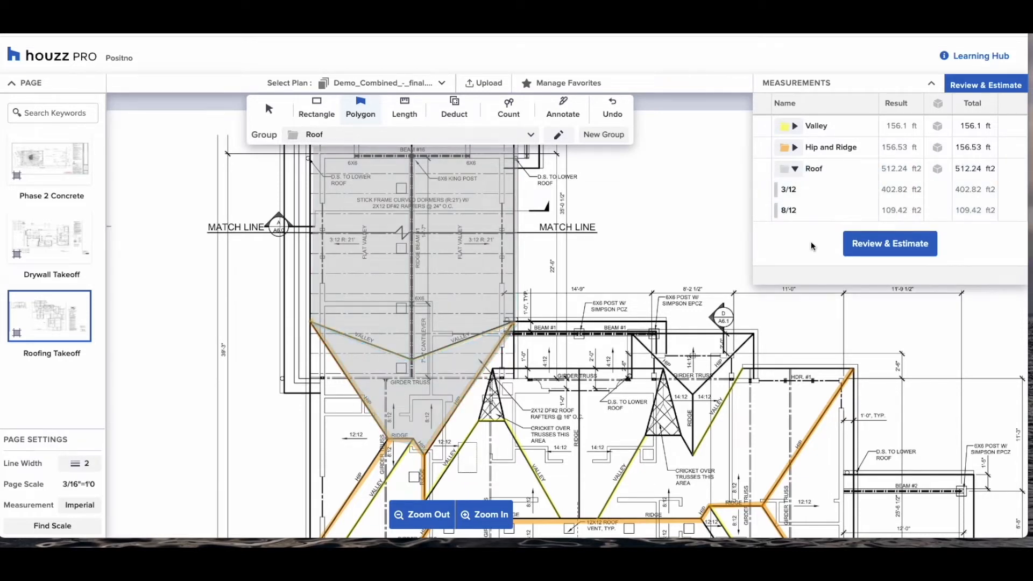
- Outline the triangular roof face between the two outer hips beside the short ridge as a polygon and name it 12/12
scroll(345, 429, down, 2)
click(309, 474)
click(386, 355)
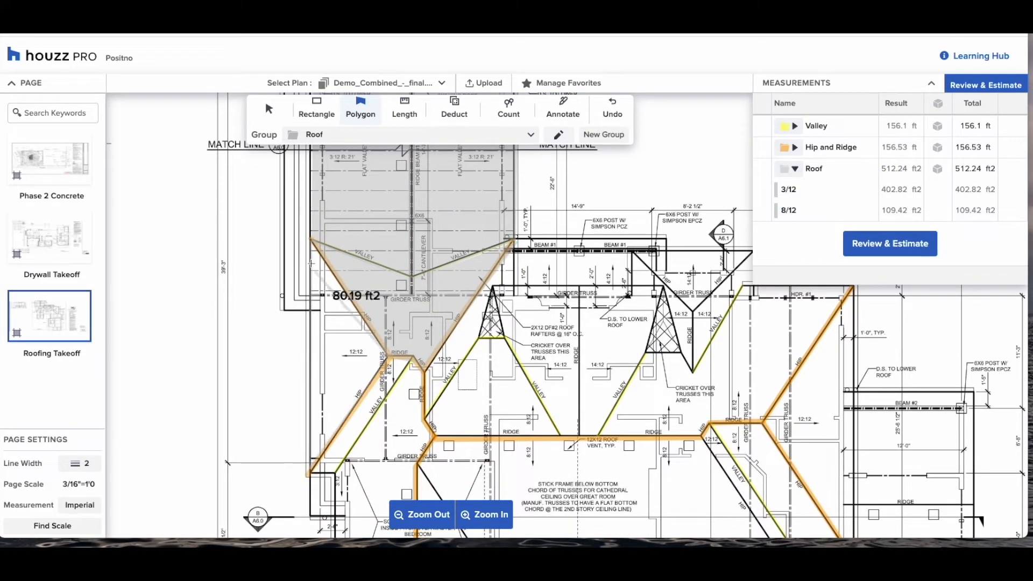
click(310, 241)
click(792, 230)
text(12/12)
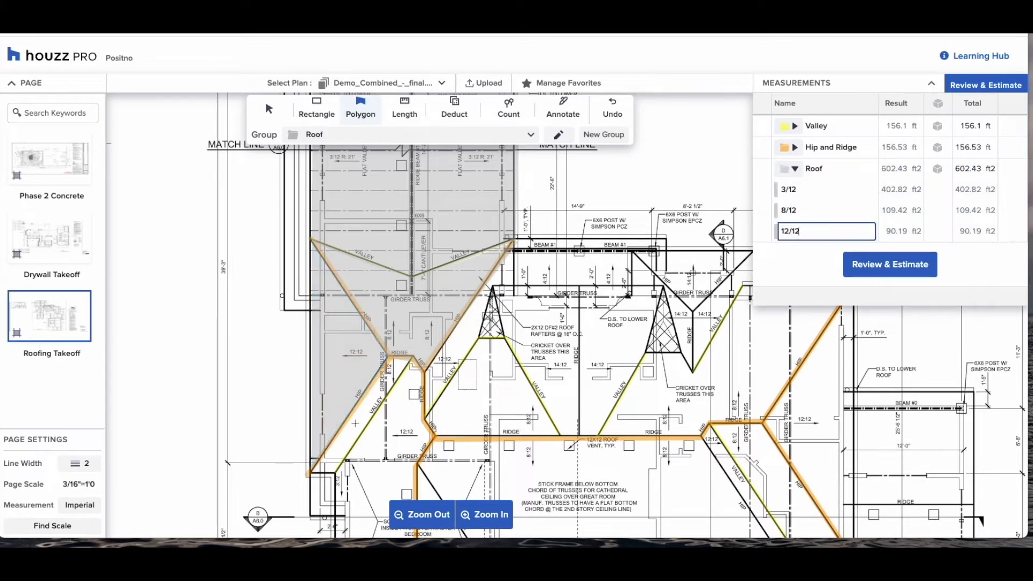
- Outline the narrow roof strip between the lower outer hip and its parallel valley as a polygon and name it 8/12
click(388, 355)
click(311, 474)
click(335, 474)
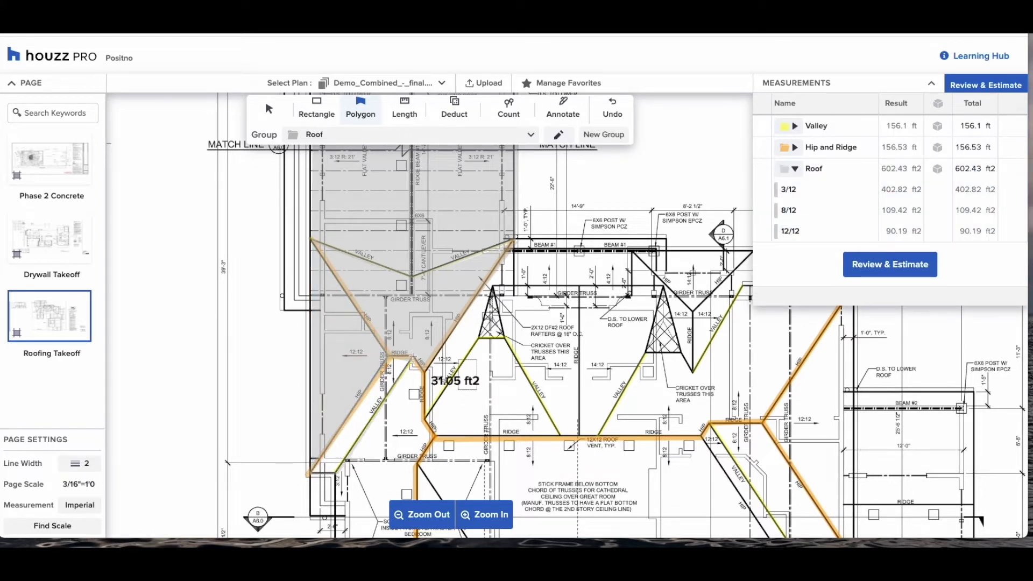
double_click(413, 356)
click(785, 248)
text(8/12)
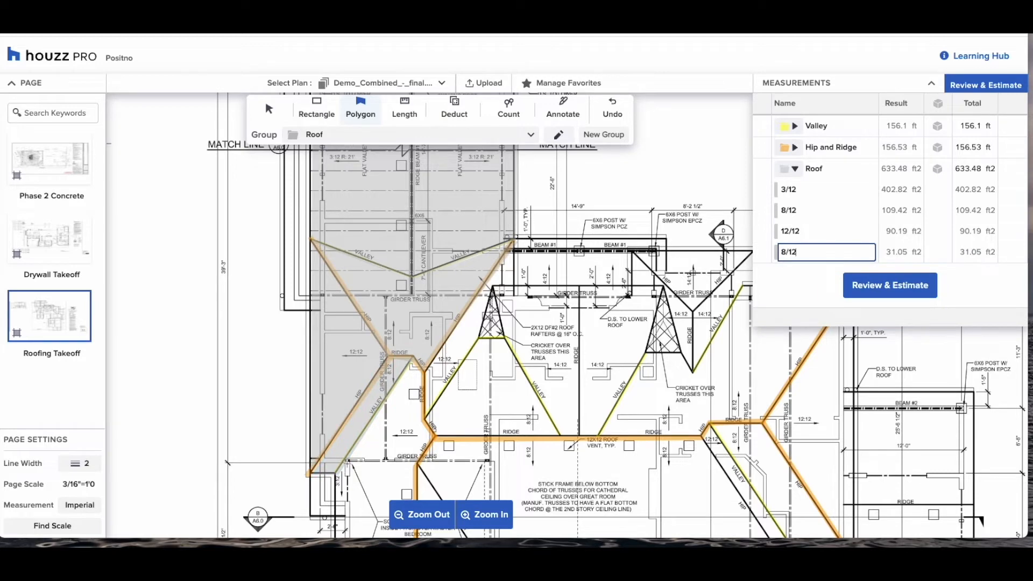
- Outline the outer roof slope over the master bedroom and patio, from the short ridge to the patio end, and name the polygon 12/12
scroll(413, 301, down, 2)
click(414, 234)
click(425, 250)
click(425, 297)
click(435, 314)
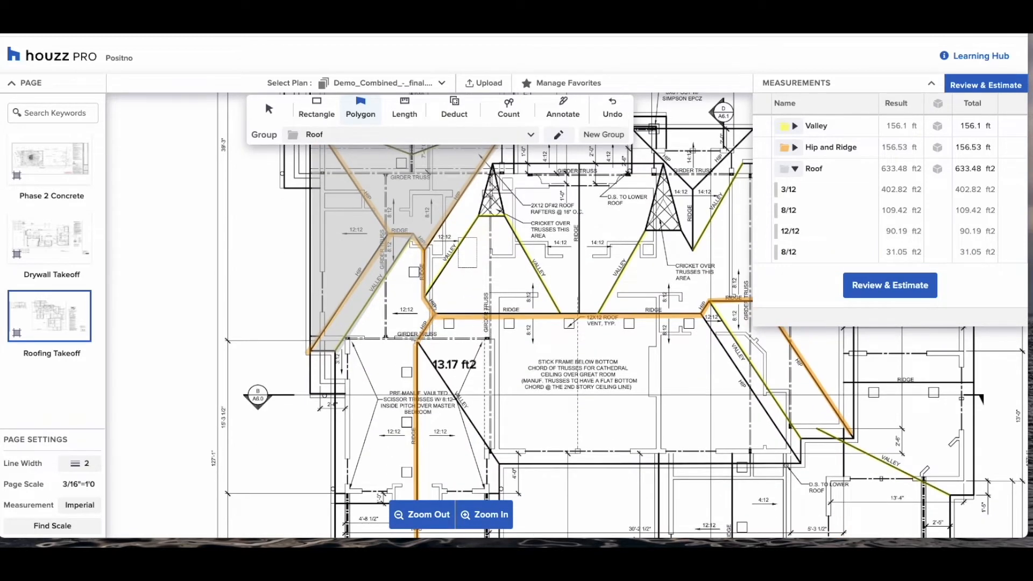
scroll(413, 323, down, 2)
click(418, 236)
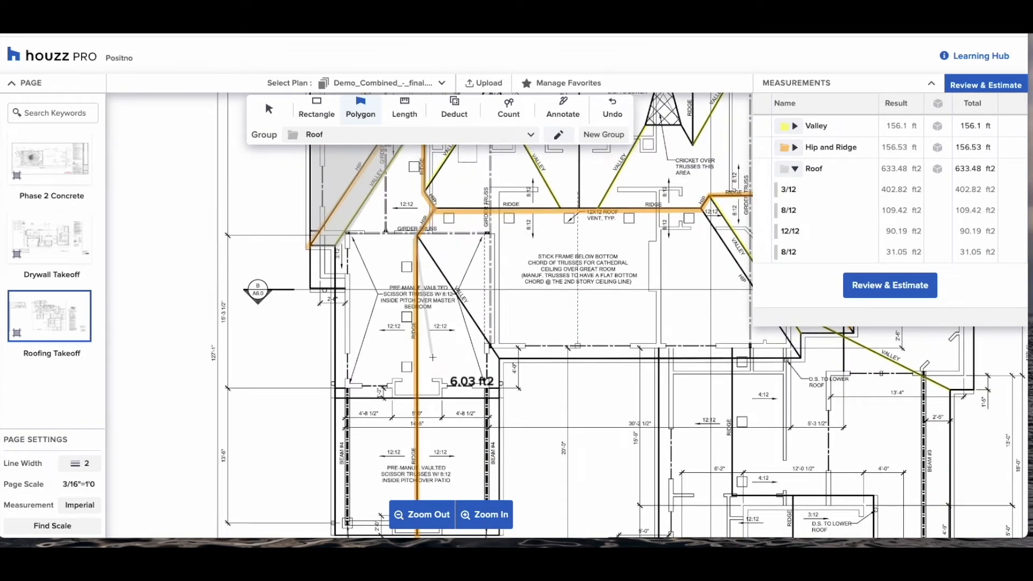
scroll(431, 357, down, 3)
click(418, 383)
scroll(416, 323, up, 3)
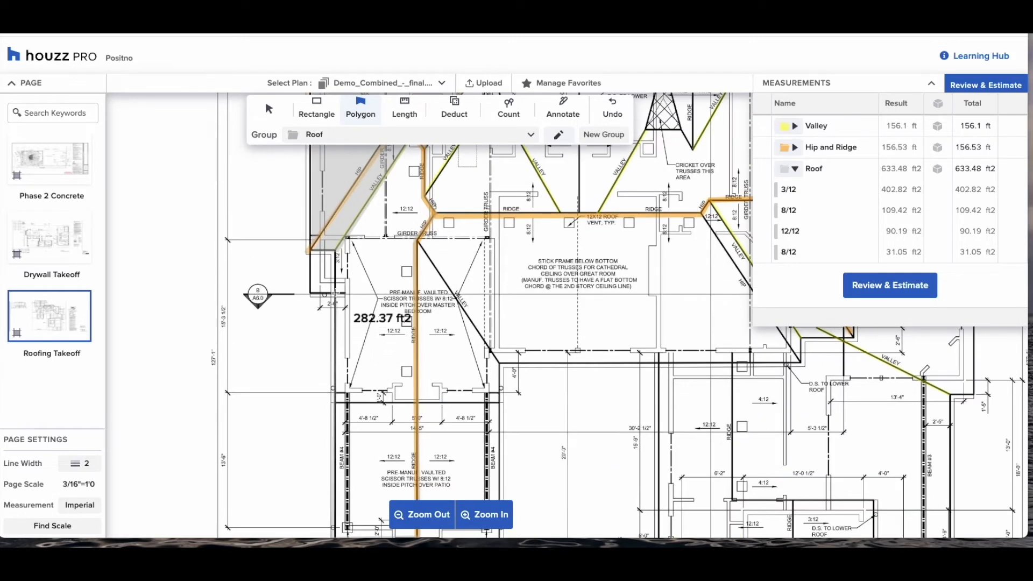
click(415, 216)
scroll(416, 216, down, 2)
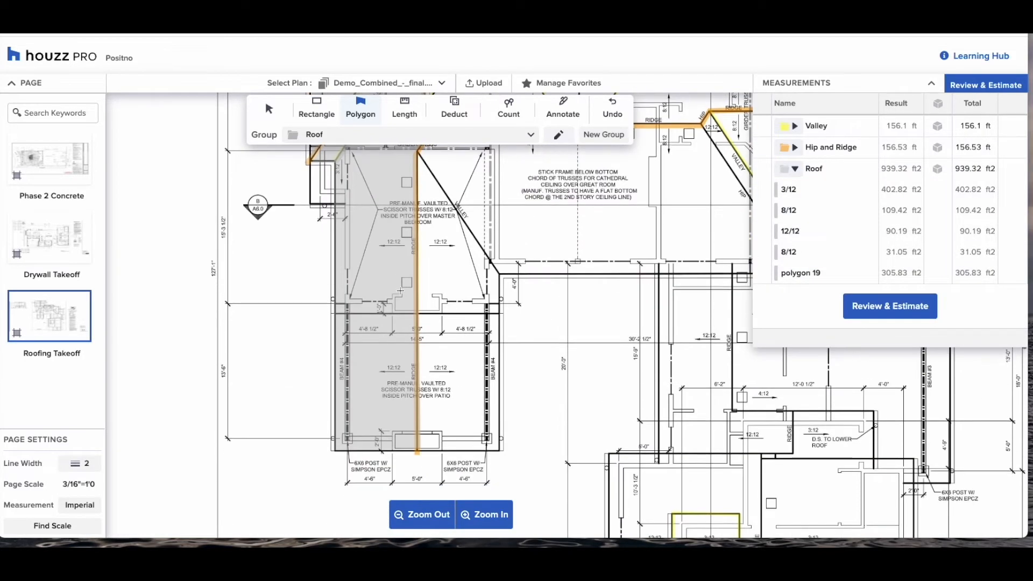
double_click(802, 273)
text(12/12)
- Outline the inner roof slope over the patio and master bedroom, beside the great room, as a polygon and name it 12/12
click(418, 451)
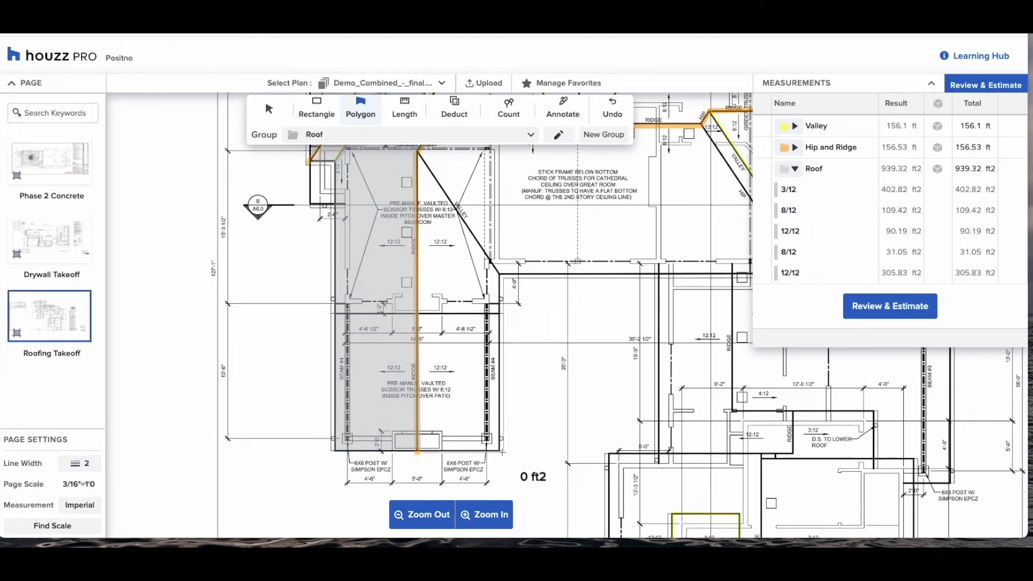
click(501, 451)
scroll(498, 264, up, 2)
click(490, 195)
click(437, 197)
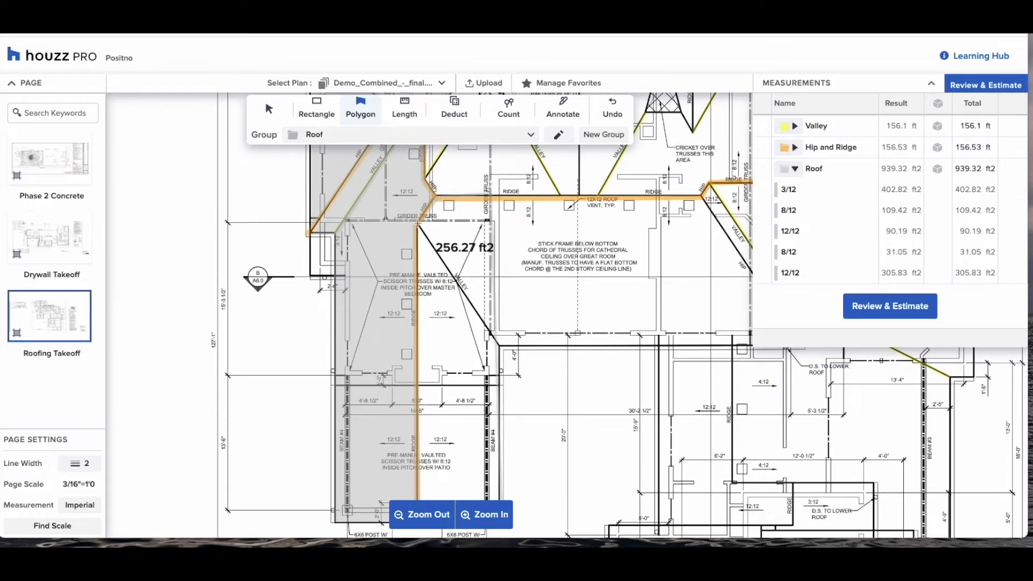
click(419, 223)
scroll(418, 435, down, 2)
click(417, 418)
text(12/12)
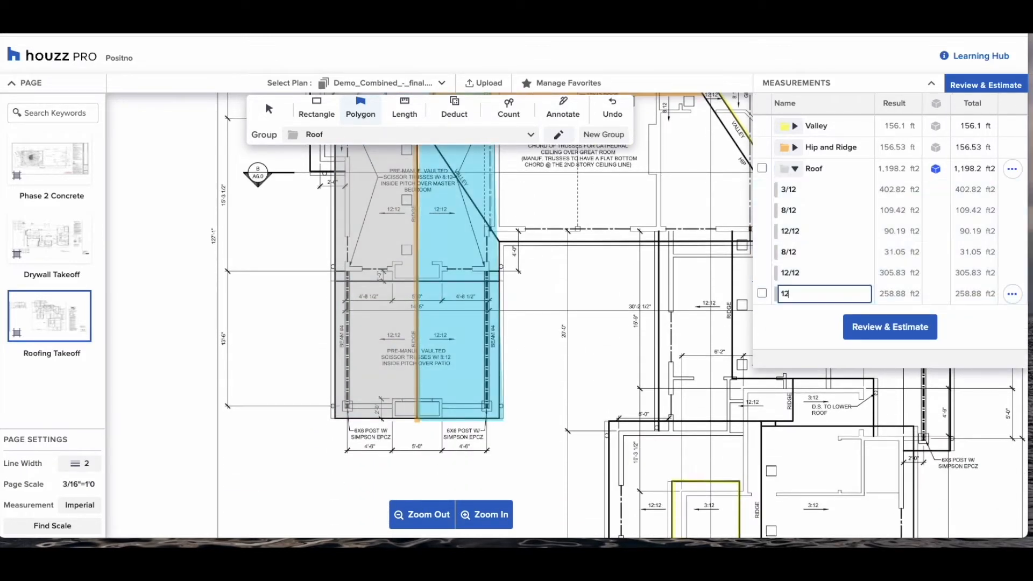
key(Return)
- Add a dimension to the Roof group with the pitch set to 8/12
scroll(531, 322, up, 5)
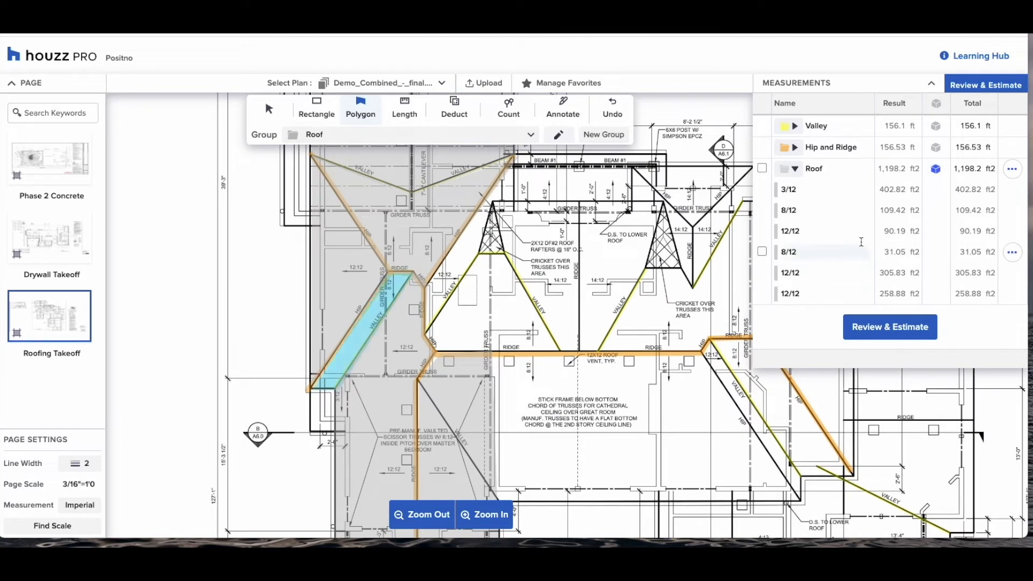
click(943, 171)
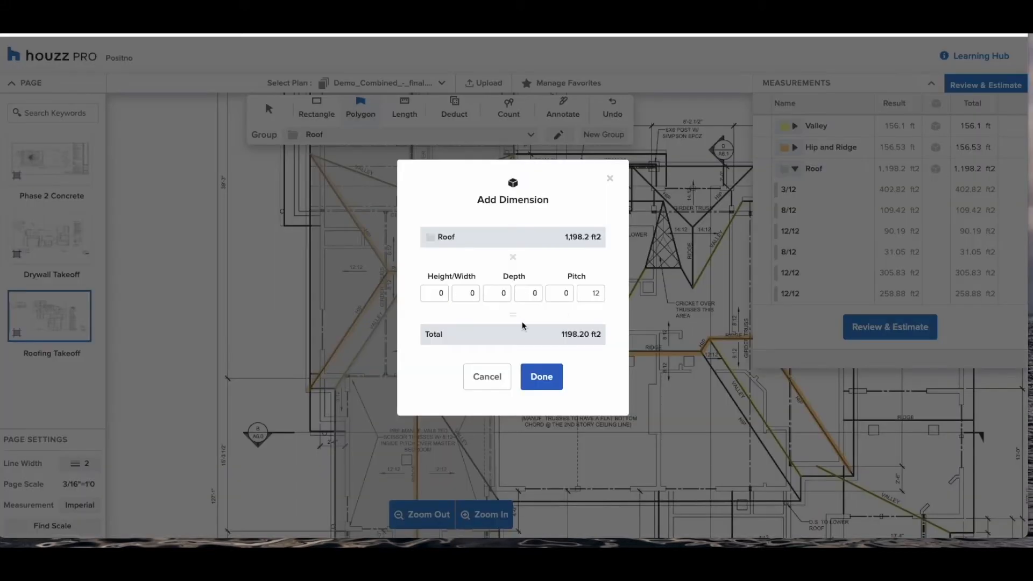
click(561, 298)
text(8)
click(545, 377)
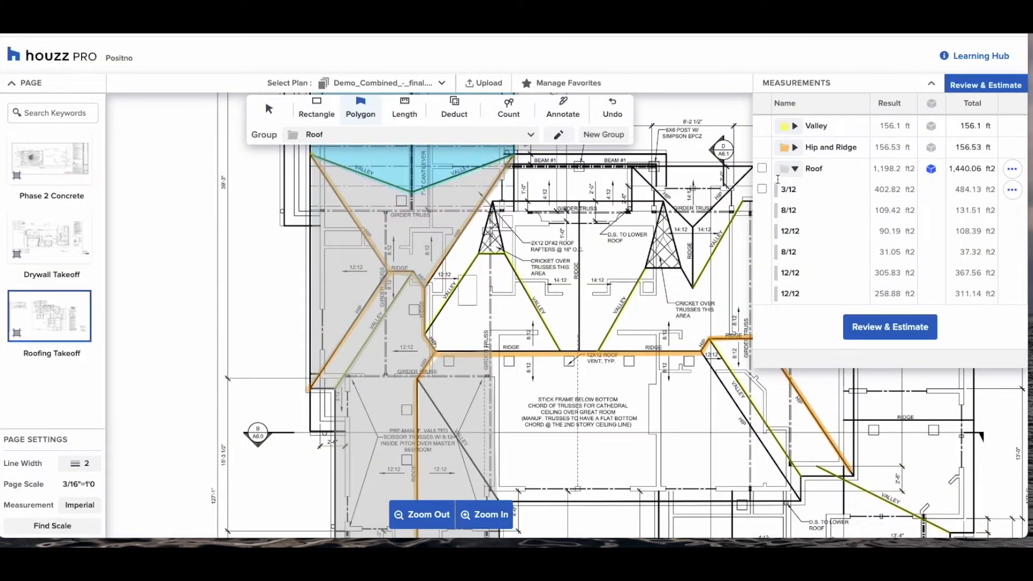
- Set the pitch of the 3/12 roof area to 3/12
click(932, 190)
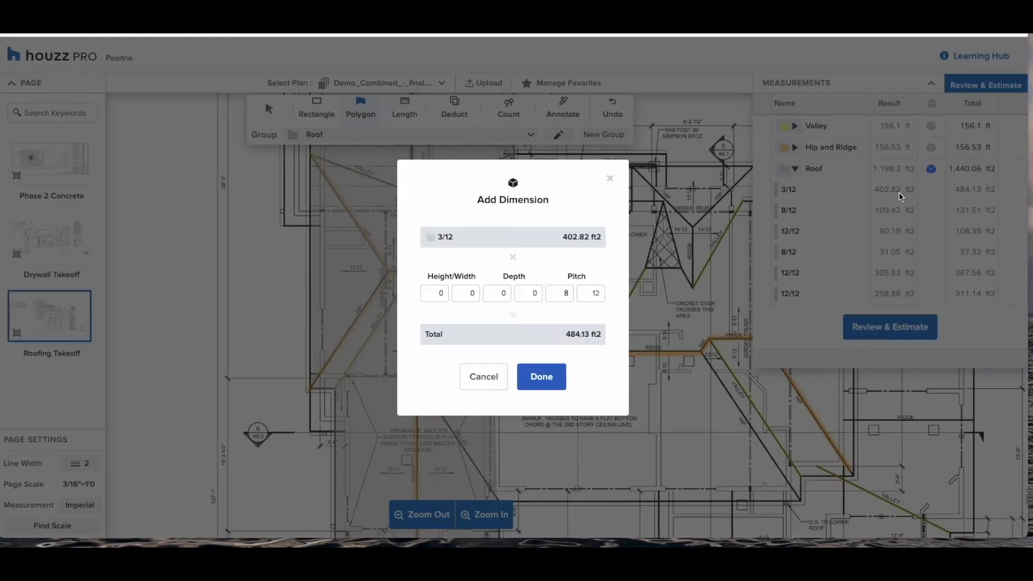
click(561, 297)
key(BackSpace)
text(3)
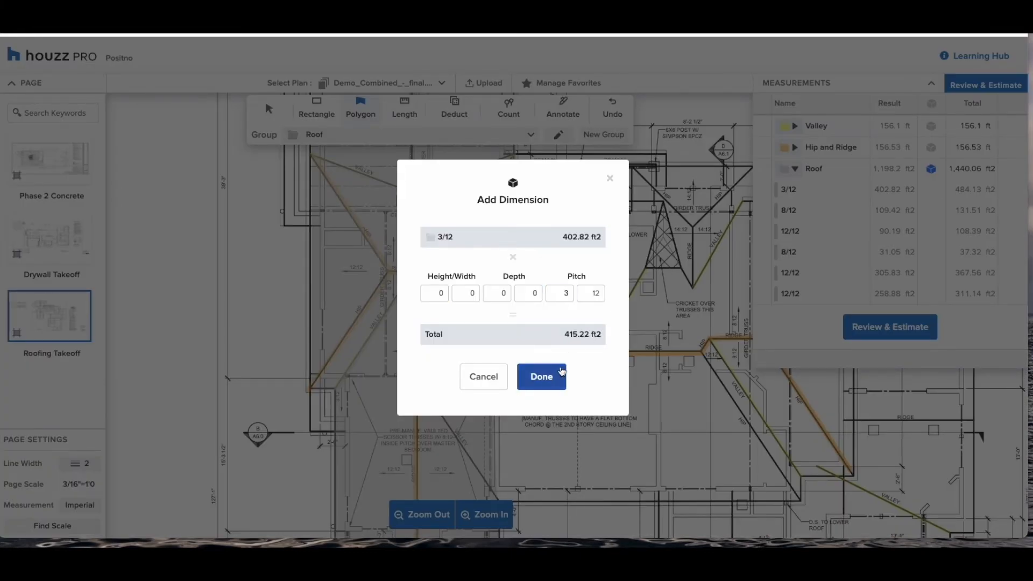
click(554, 375)
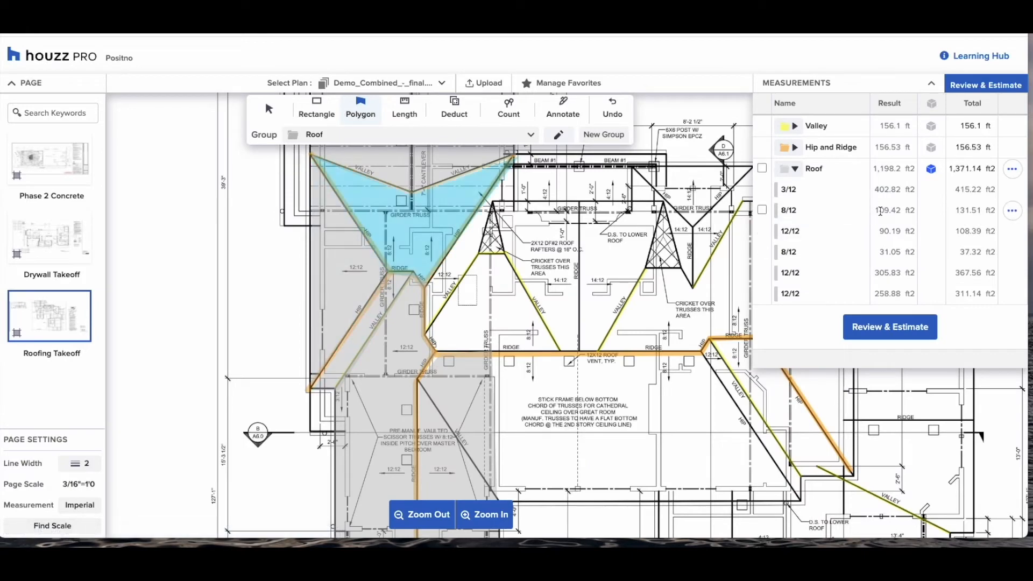
- Set the pitch of the 12/12 roof areas to 12/12
click(931, 231)
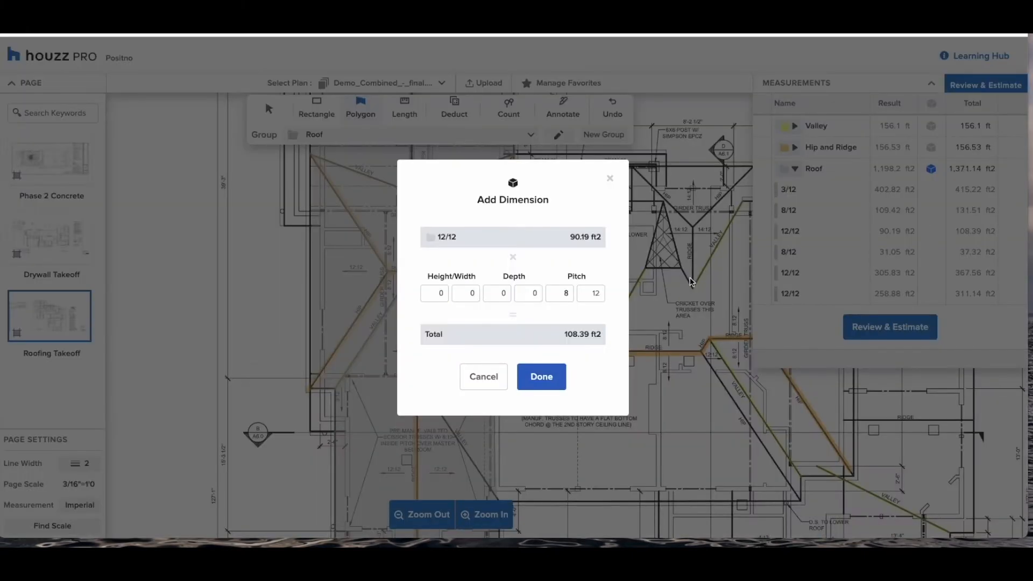
double_click(561, 292)
text(12)
click(554, 379)
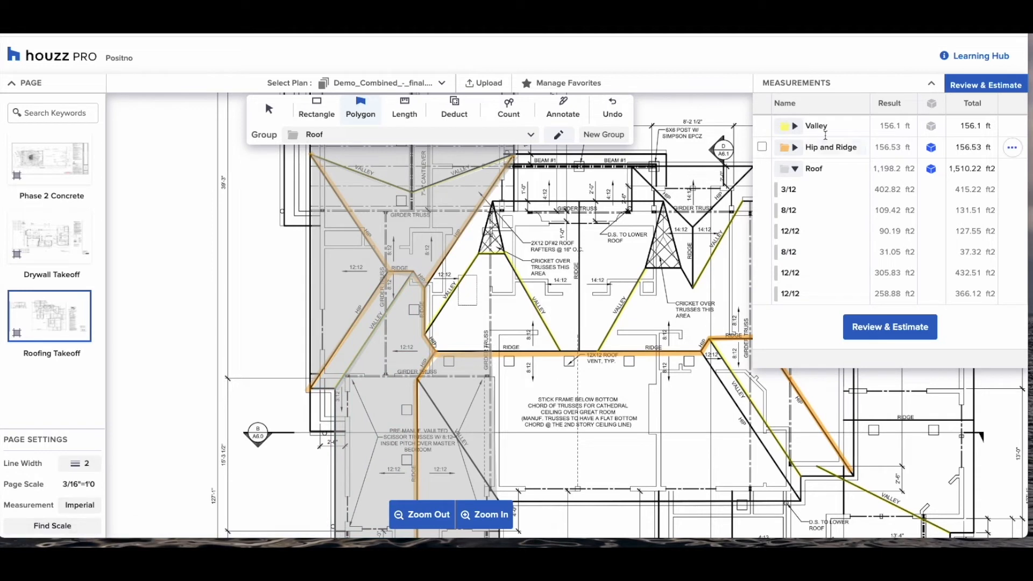
- Outline the 14:12 roof section between the two valleys above the great room ridge as a polygon and name it 14/12
scroll(496, 272, up, 1)
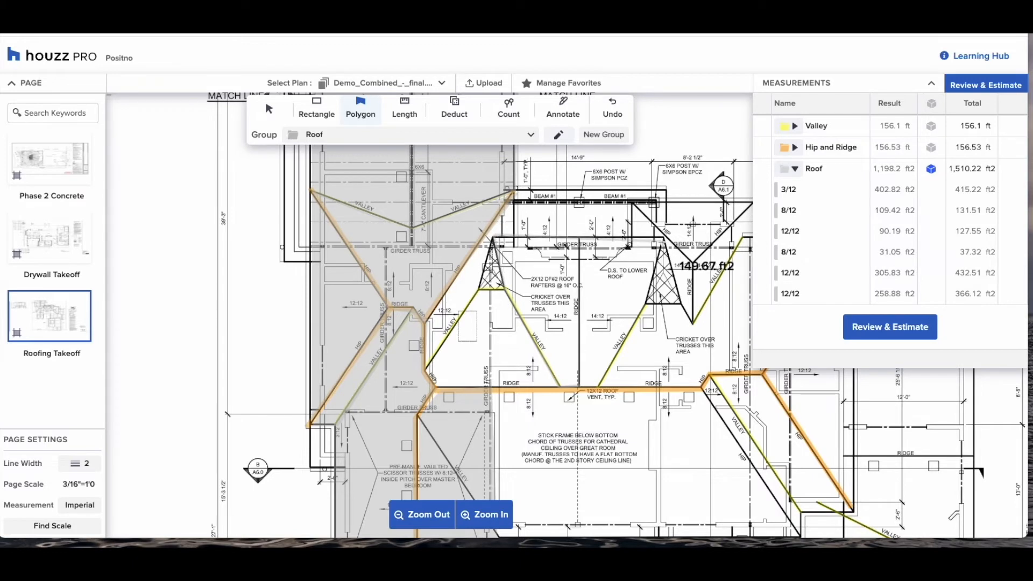
click(542, 386)
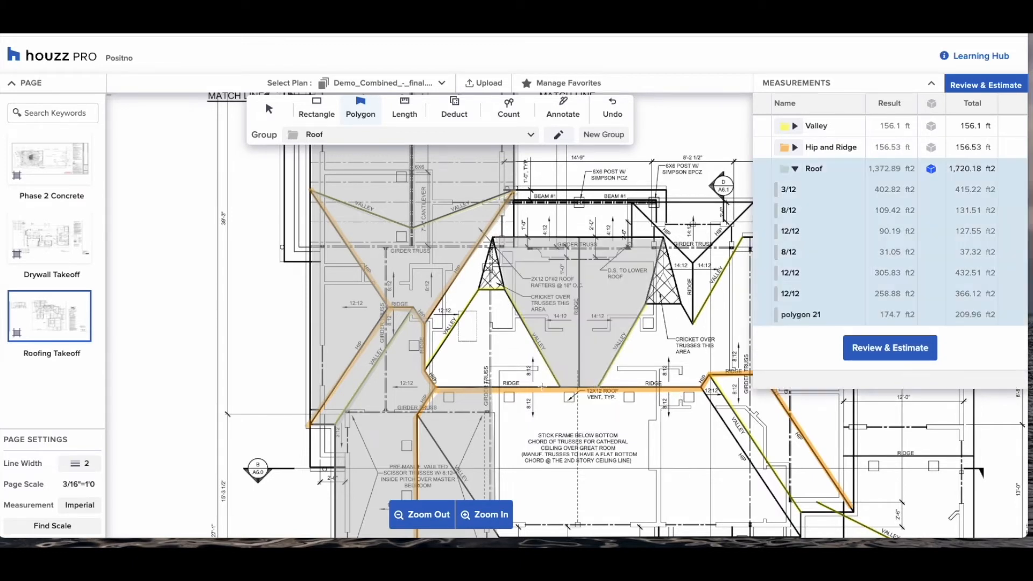
click(801, 314)
key(ctrl+a)
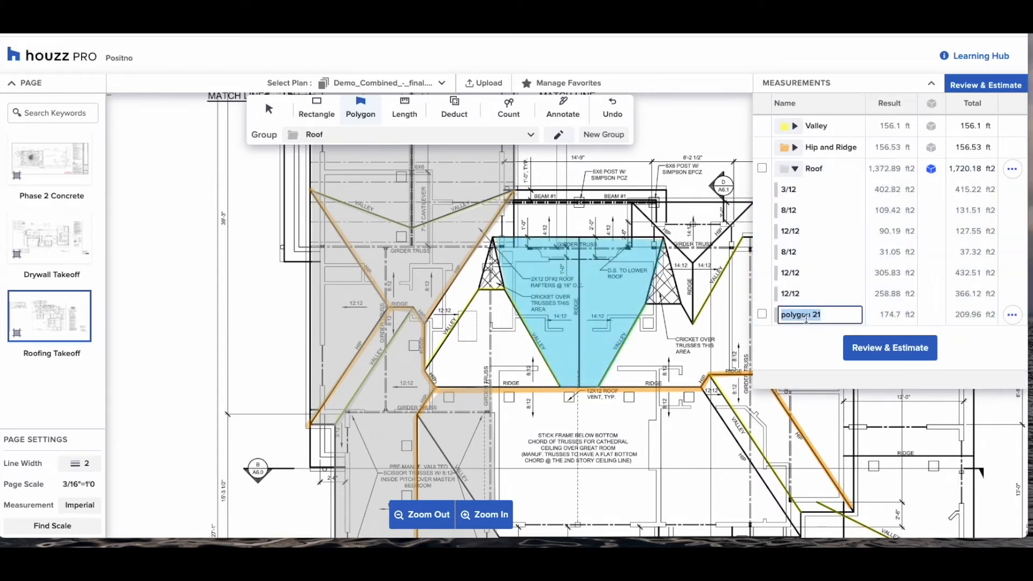
text(14/12)
key(Return)
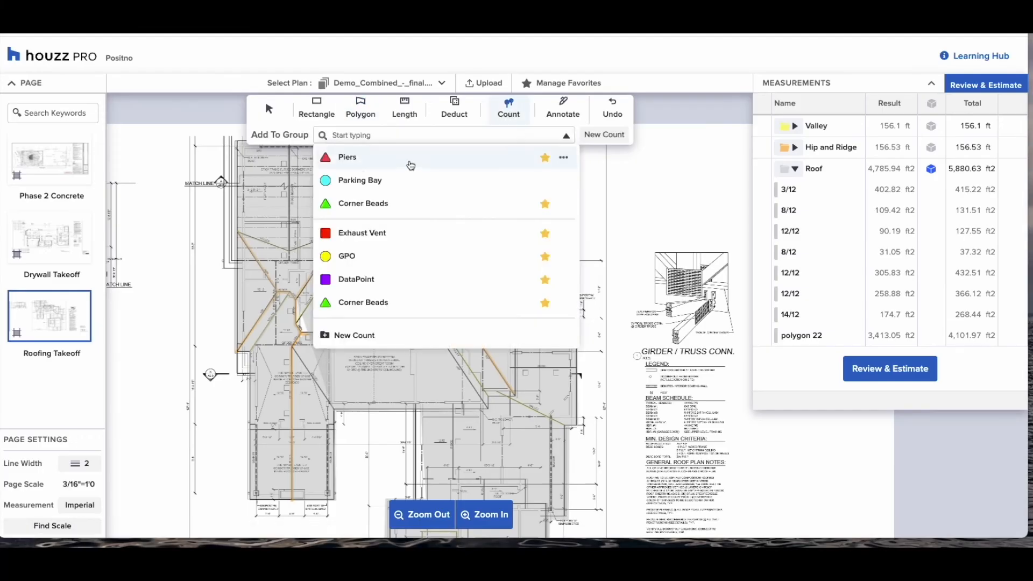
- Count the vents on the master bedroom side of the roof using the Exhaust Vent count
click(362, 233)
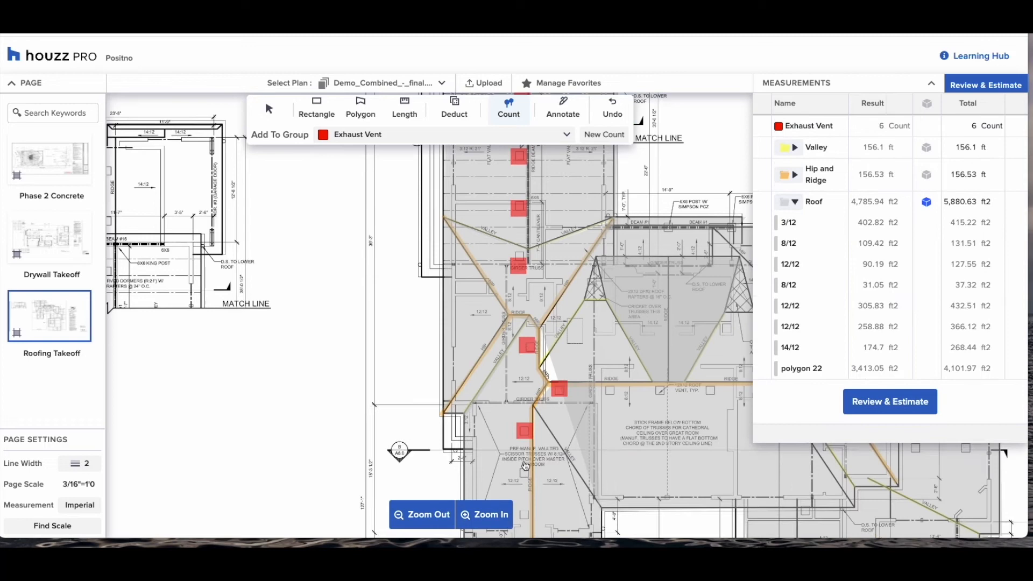
click(524, 463)
scroll(524, 463, down, 2)
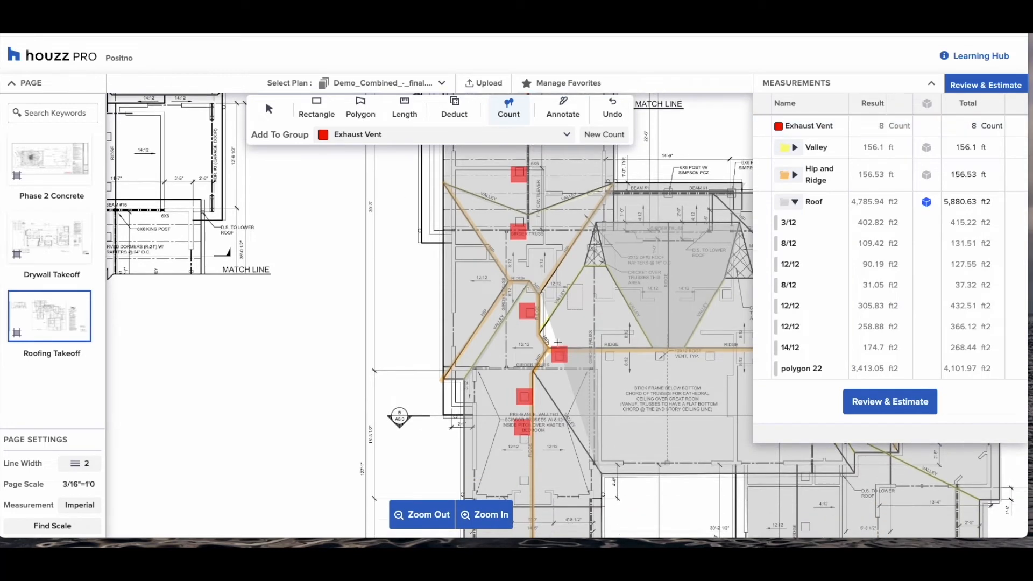
click(522, 432)
- Mark the exhaust vents along the great room ridge and the one on the adjoining outer side roof
click(577, 304)
click(627, 307)
click(677, 305)
scroll(679, 308, right, 2)
click(615, 307)
click(711, 365)
- Mark the exhaust vents along the ridges of the lower roof wing down to its narrow end section
scroll(711, 365, down, 1)
click(598, 438)
click(599, 482)
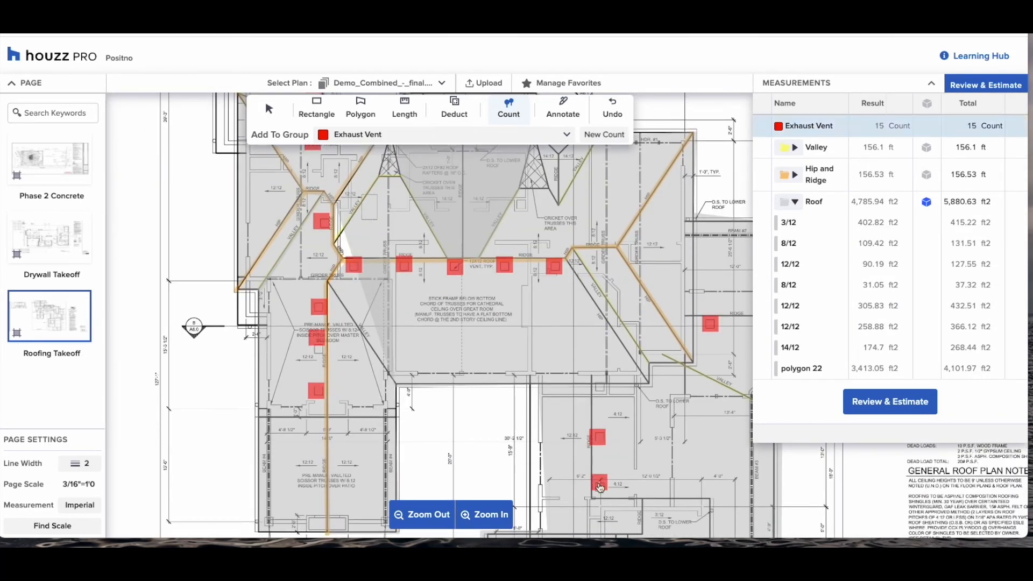
scroll(599, 485, down, 3)
click(623, 450)
click(625, 497)
scroll(625, 498, down, 5)
double_click(671, 497)
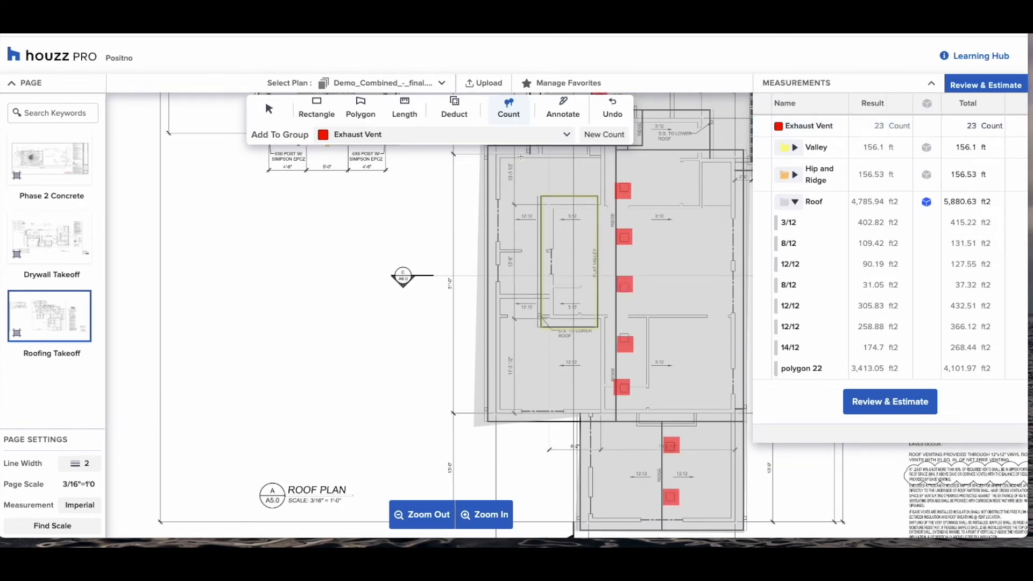
- Create a new count named Downpipe with a green triangle symbol
click(605, 134)
text(Downpipe)
click(492, 317)
click(487, 378)
click(436, 317)
click(491, 359)
click(542, 364)
- Mark downpipes at the corners of the lower roof wing, its narrow end section and the post beside it
scroll(559, 377, right, 3)
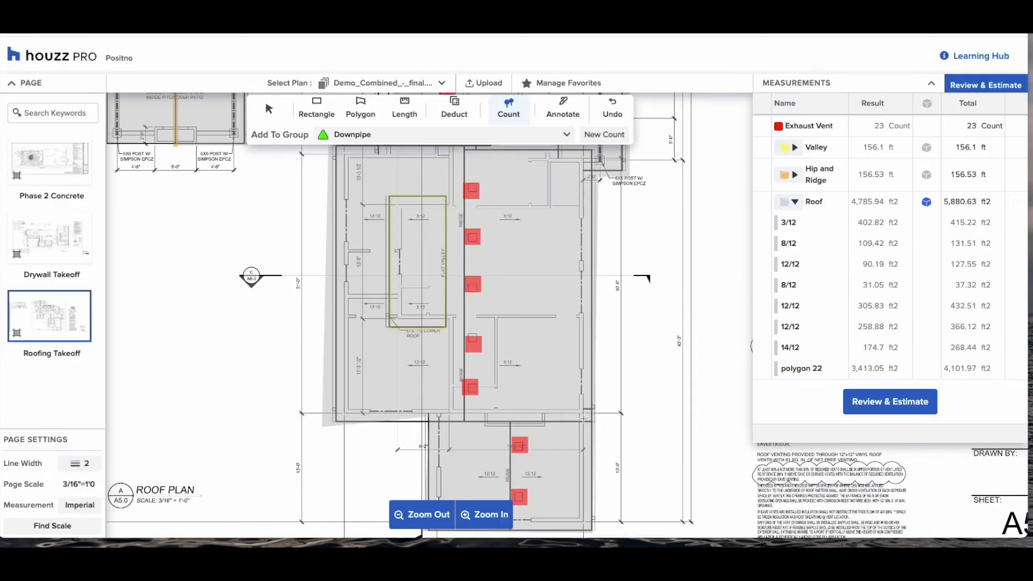
click(594, 418)
scroll(594, 418, up, 6)
click(624, 501)
scroll(336, 429, down, 1)
click(335, 429)
scroll(335, 429, down, 6)
click(335, 384)
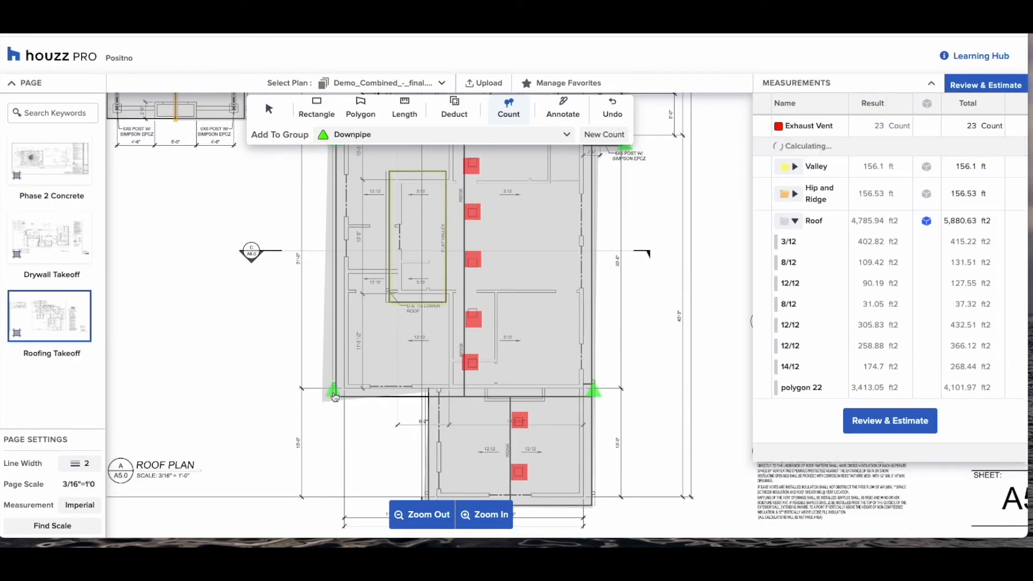
click(424, 438)
- Mark downpipes at the two outer corners of the patio roof and where it meets the master bedroom
scroll(424, 438, up, 7)
click(307, 425)
click(161, 424)
click(165, 301)
- Mark downpipes at the corners of the upper roof wing and at the outer end of the side roof's valley
scroll(165, 301, up, 6)
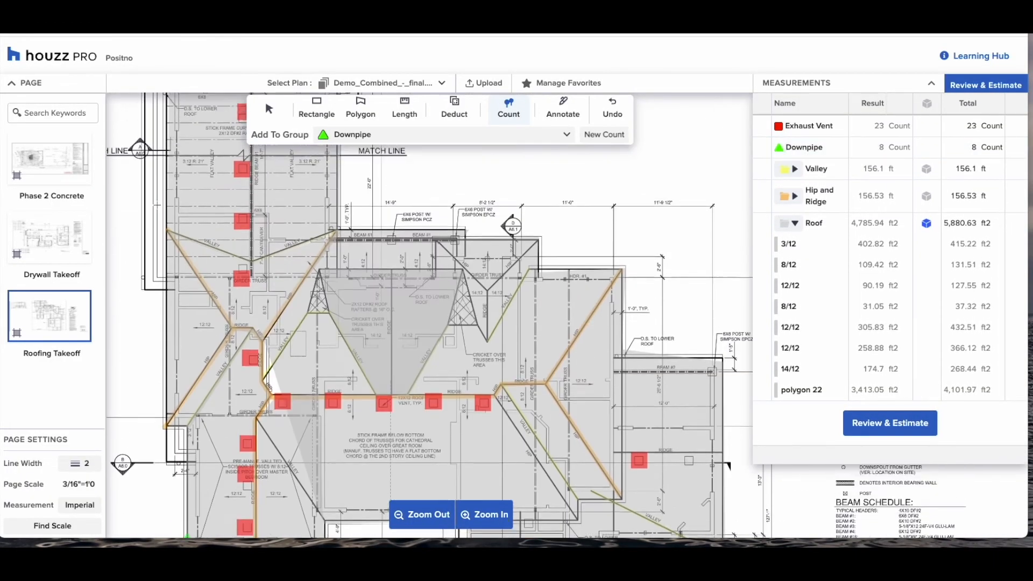
click(163, 196)
click(145, 377)
click(339, 196)
click(337, 327)
scroll(586, 419, down, 5)
scroll(586, 419, right, 2)
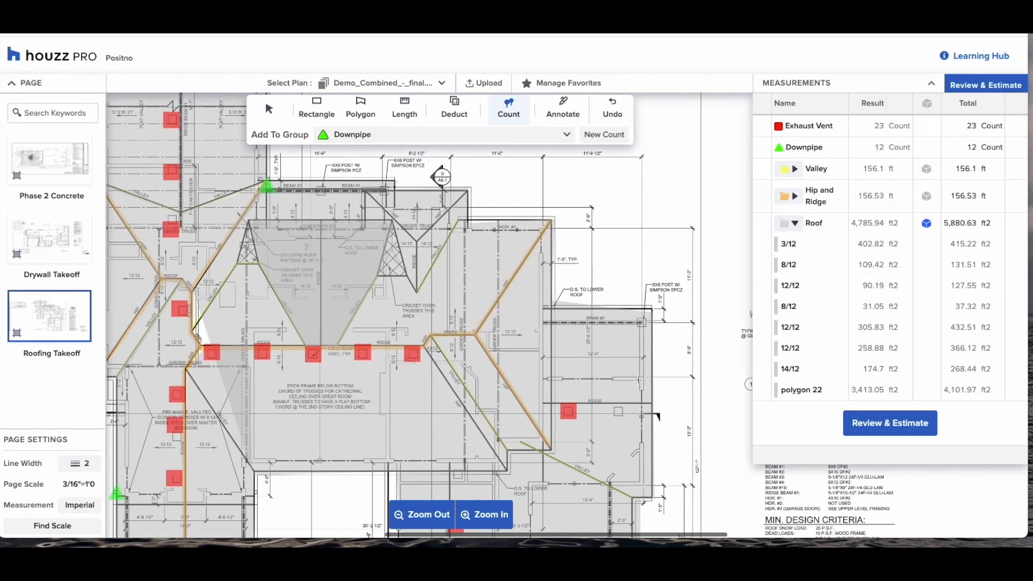
click(645, 498)
- Add a size 90 text annotation beside the beam schedule reading "Shingles to be provided by client"
click(422, 515)
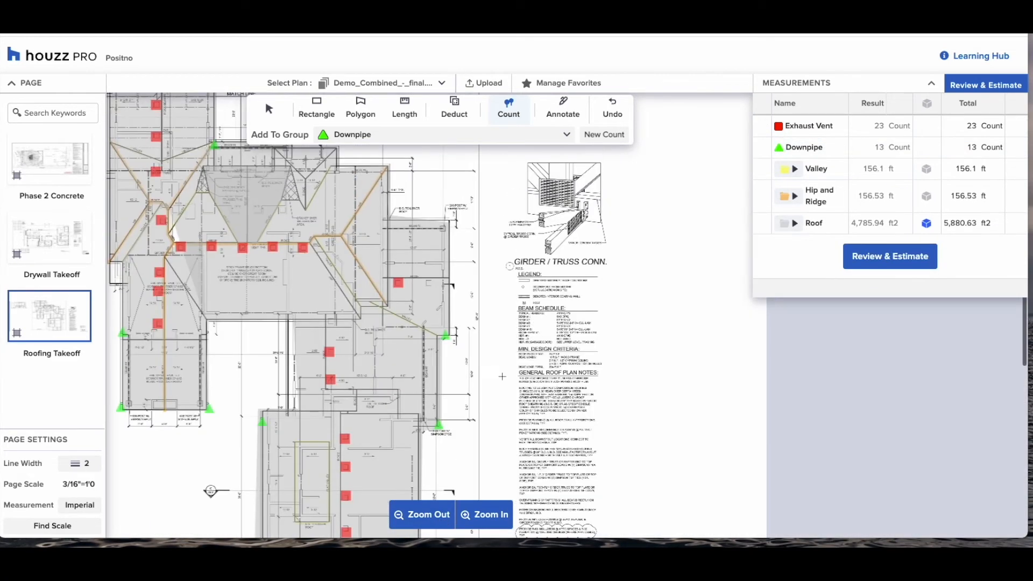
scroll(446, 268, left, 2)
scroll(446, 268, up, 1)
click(483, 515)
scroll(586, 404, right, 10)
scroll(586, 404, down, 5)
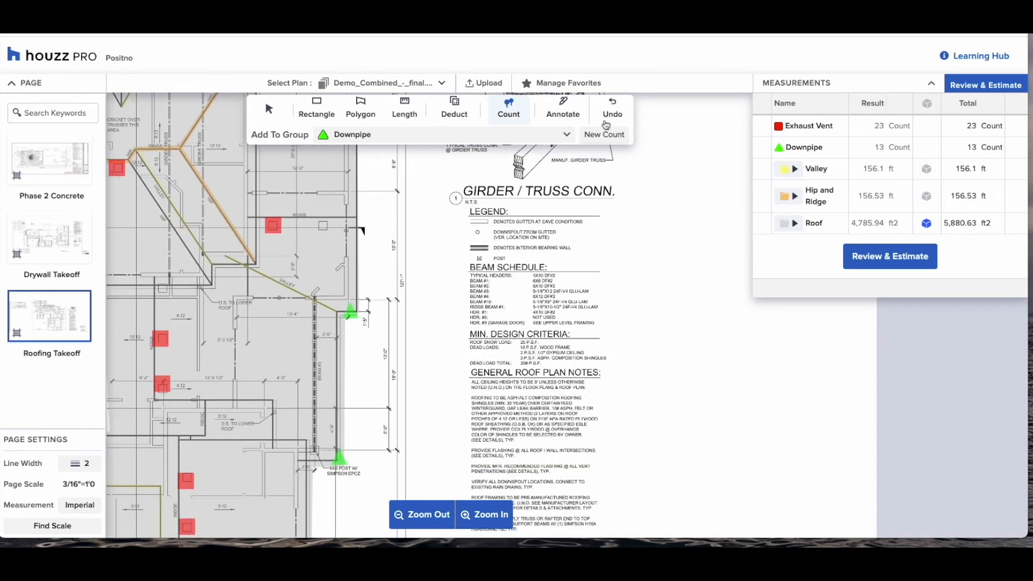
click(563, 109)
click(440, 135)
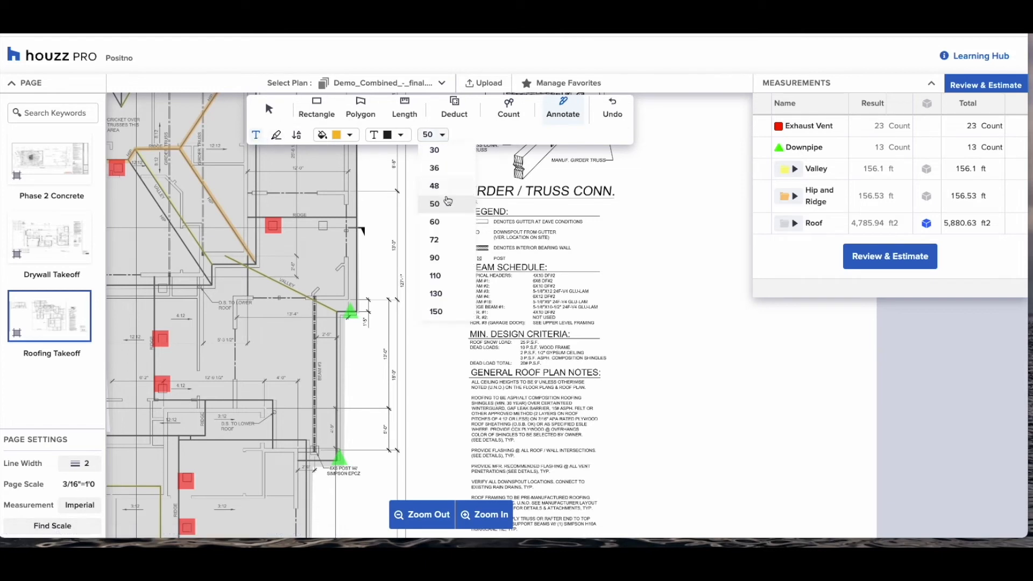
click(446, 258)
click(654, 288)
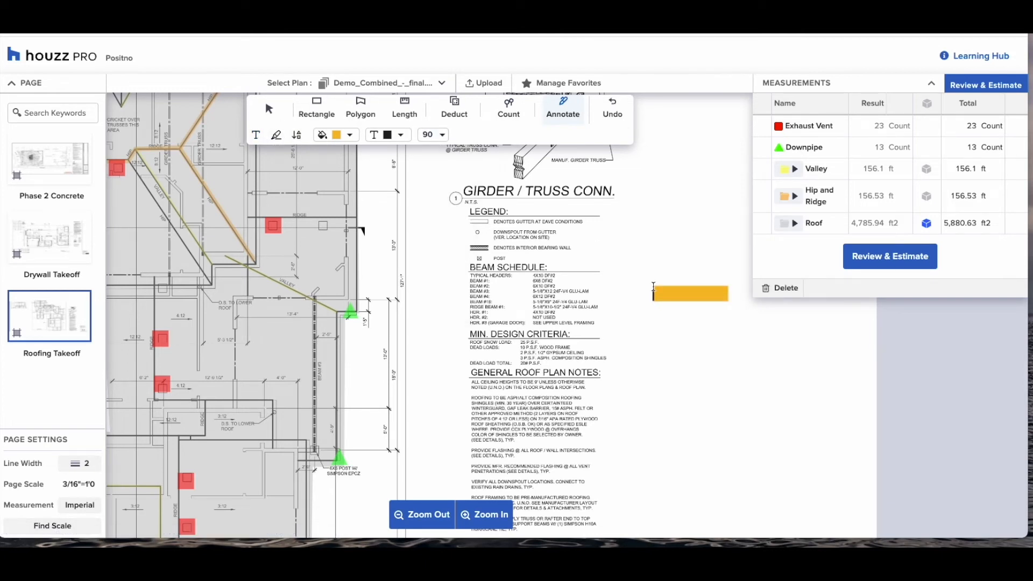
text(Shingles to be prov)
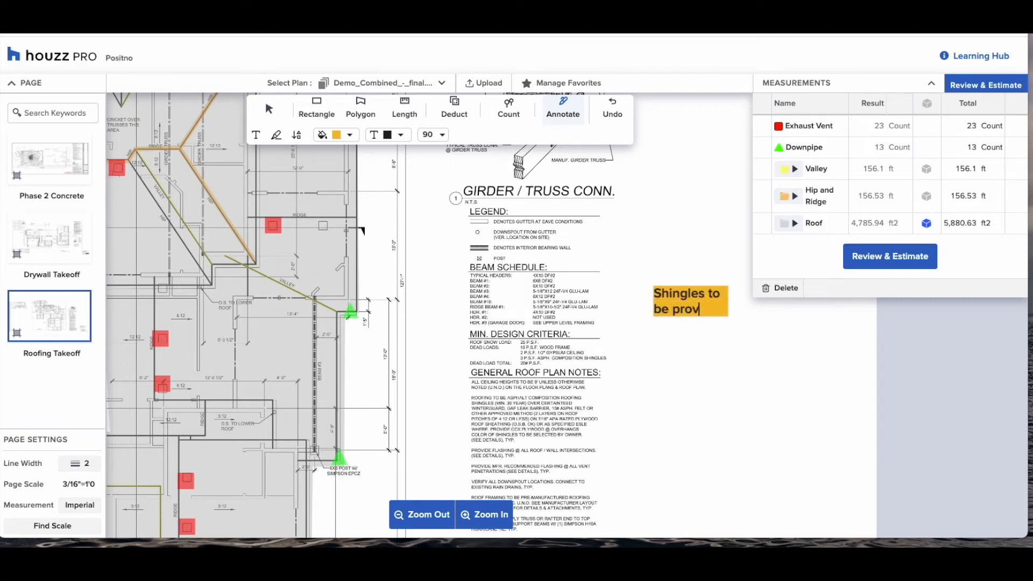
text(ided by )
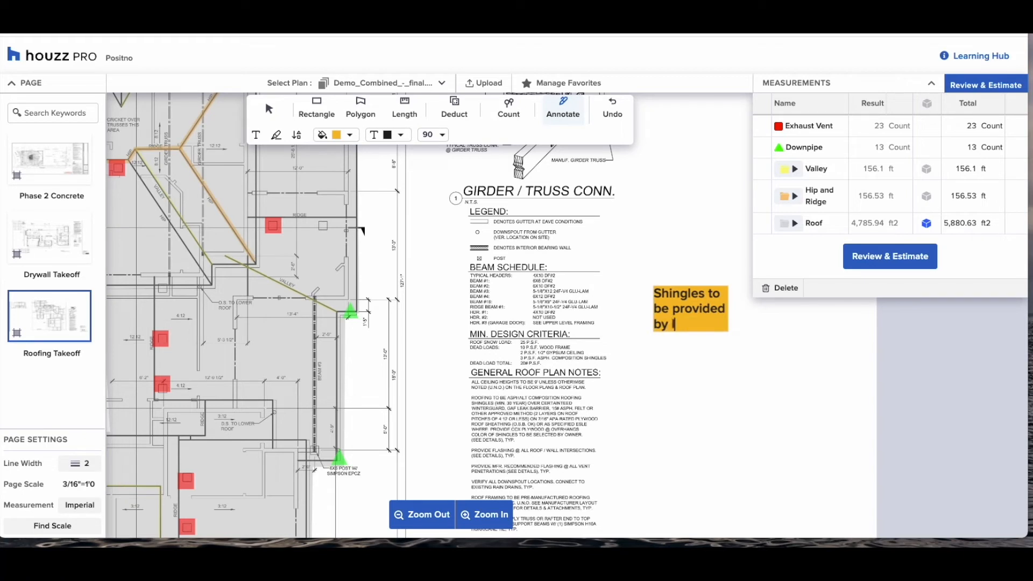
text(client)
- Highlight the shingles line of the roofing paragraph in the General Roof Plan Notes in yellow
click(296, 136)
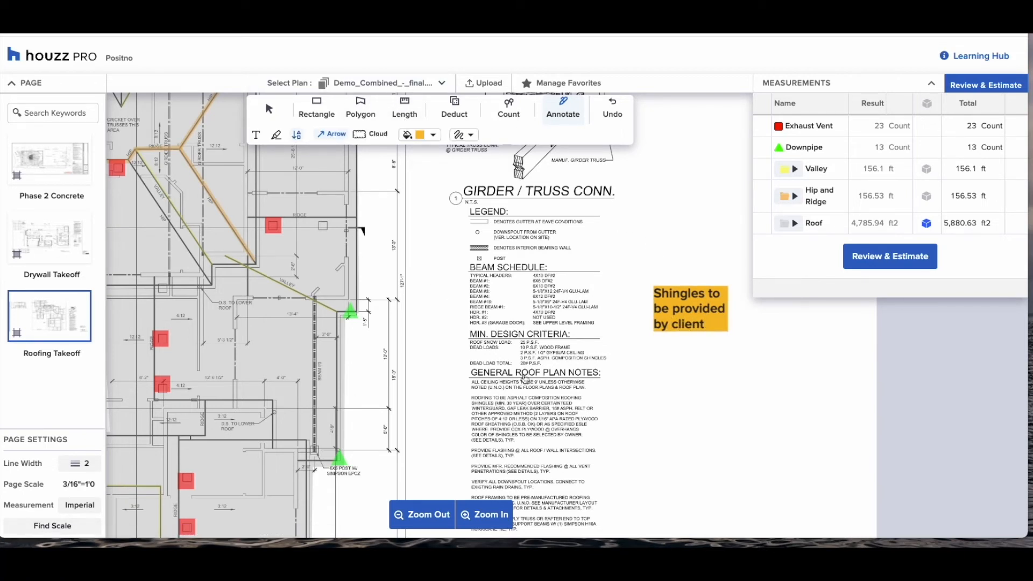
click(276, 134)
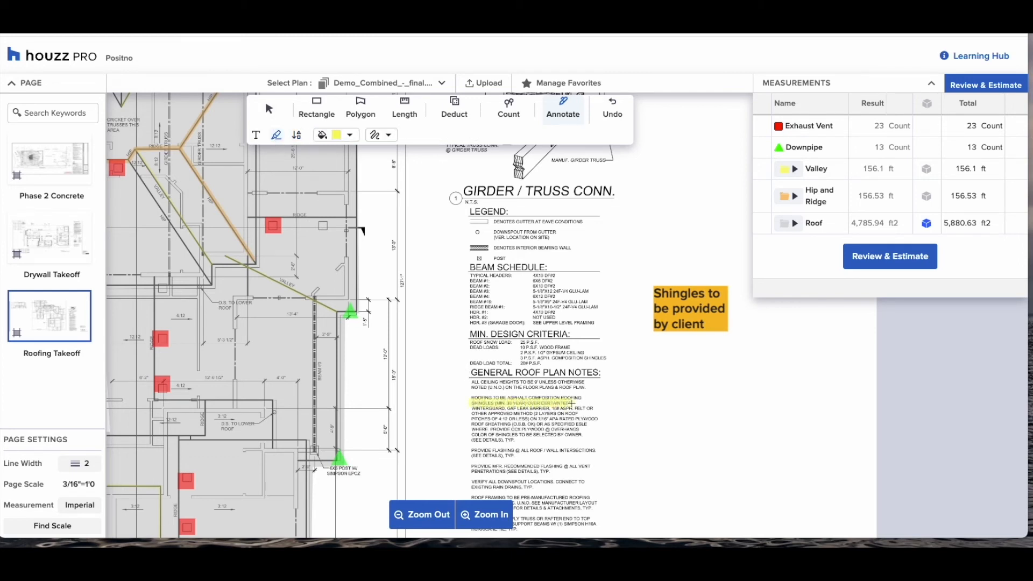
drag(572, 403, 576, 403)
click(270, 109)
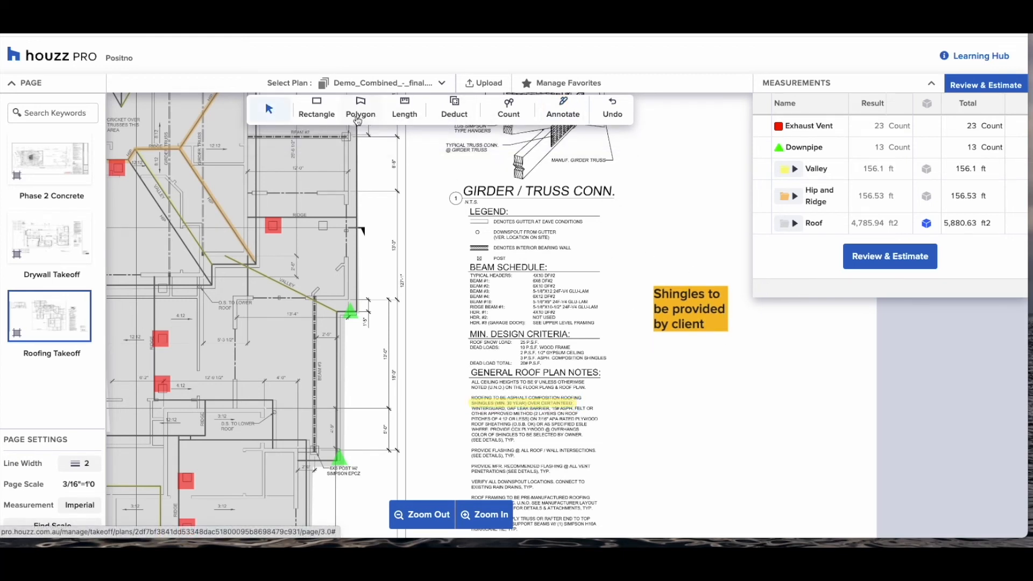
- Draw an arrow from the shingles annotation to the highlighted line and extend the yellow highlight over the surrounding roofing lines
click(560, 116)
click(296, 135)
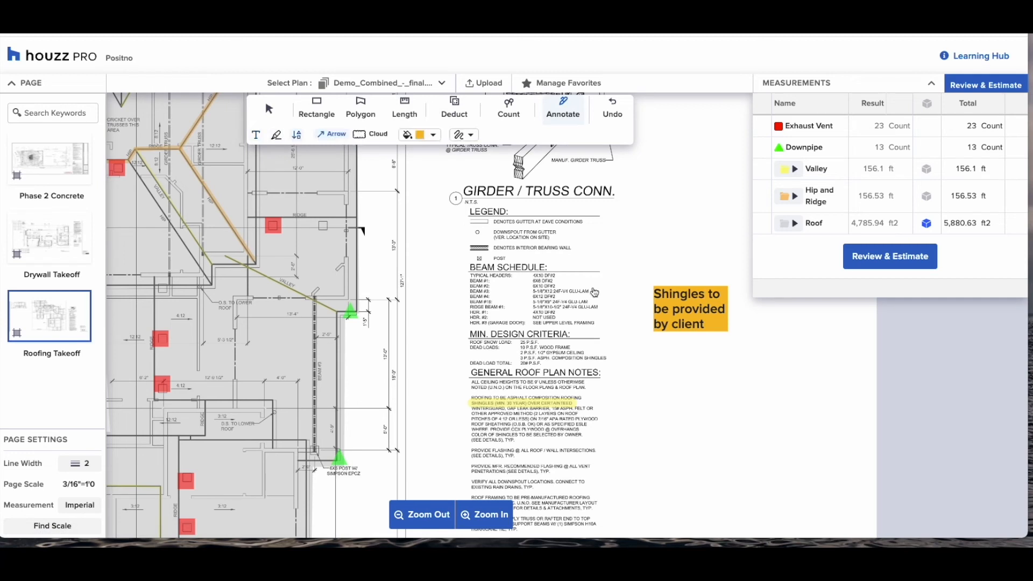
right_click(678, 338)
click(630, 366)
drag(690, 333, 581, 403)
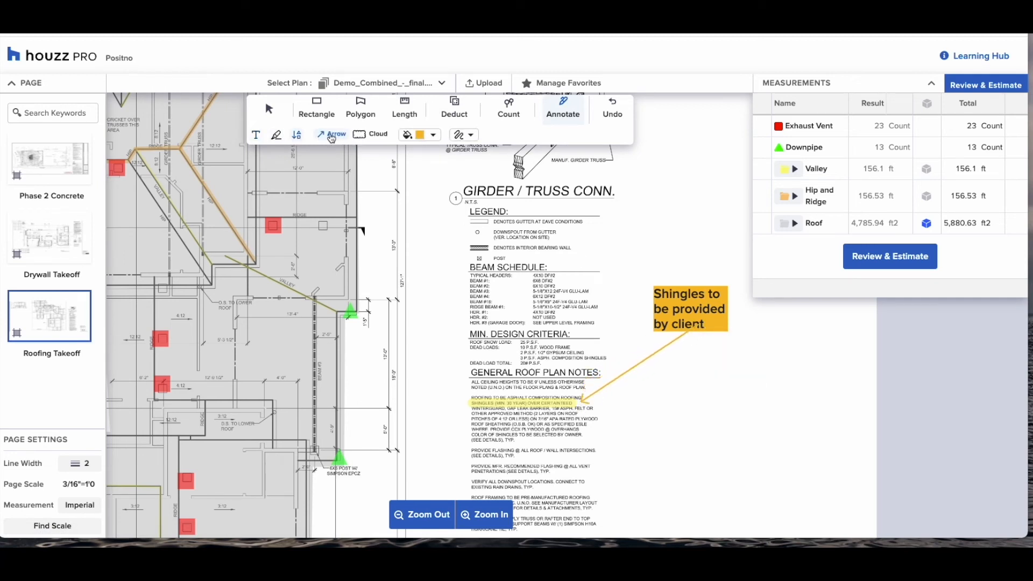
click(277, 134)
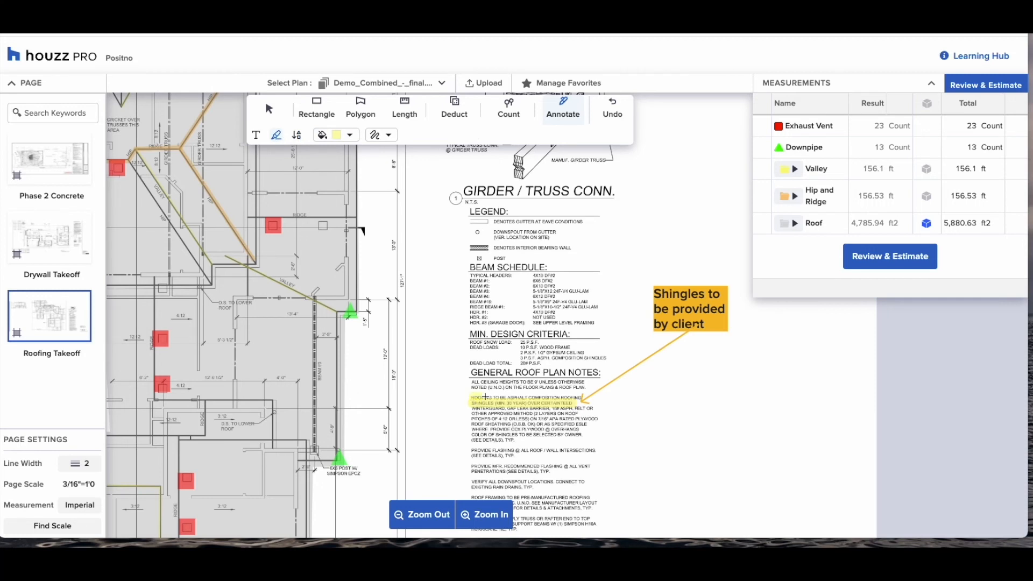
mouse_move(486, 397)
mouse_down()
mouse_move(581, 397)
mouse_move(482, 414)
mouse_up()
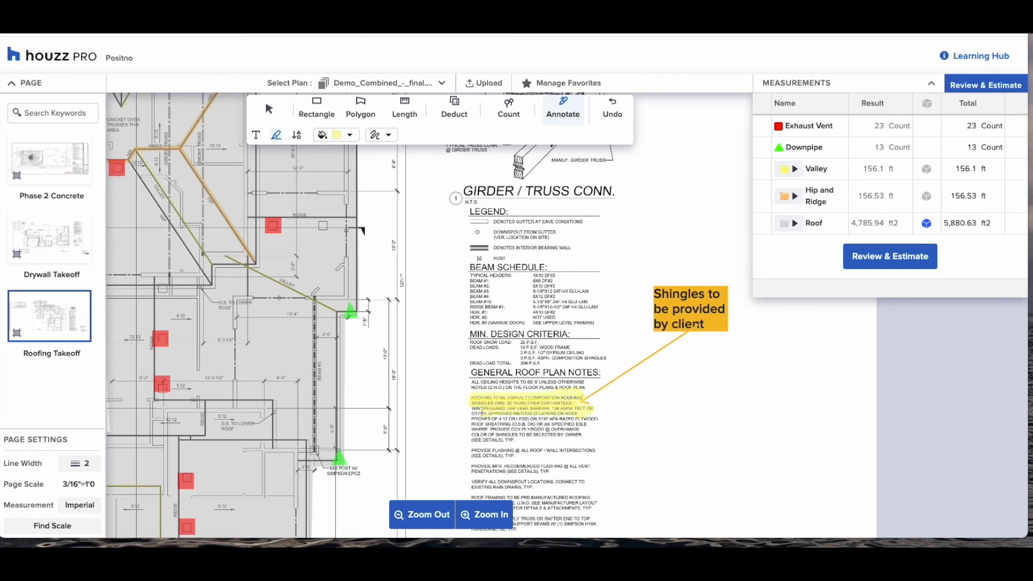
- Draw a green #00C361 cloud around the roof framing and truss anchor notes and shift it slightly up and left
click(296, 135)
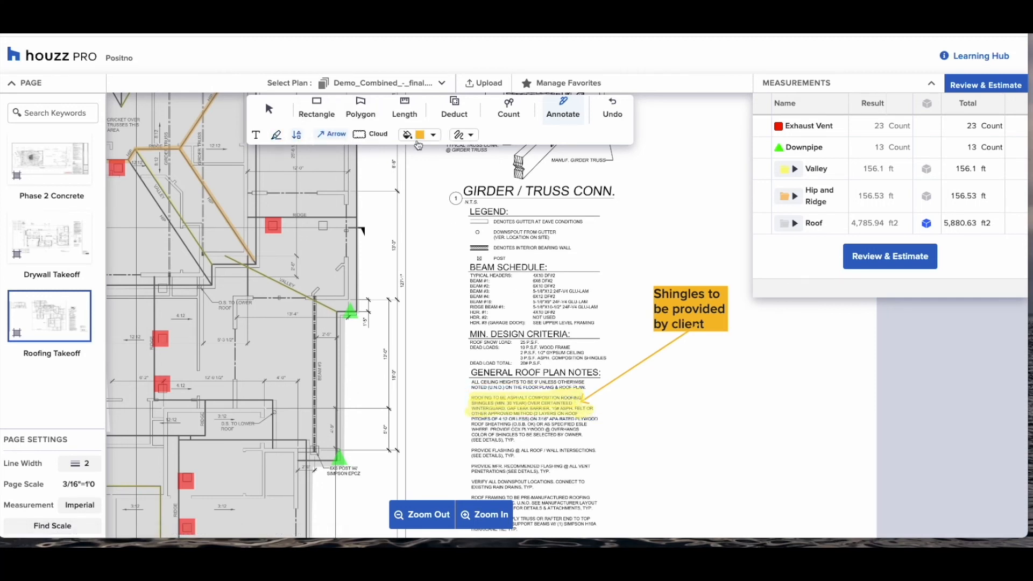
click(421, 136)
click(441, 154)
scroll(462, 343, down, 3)
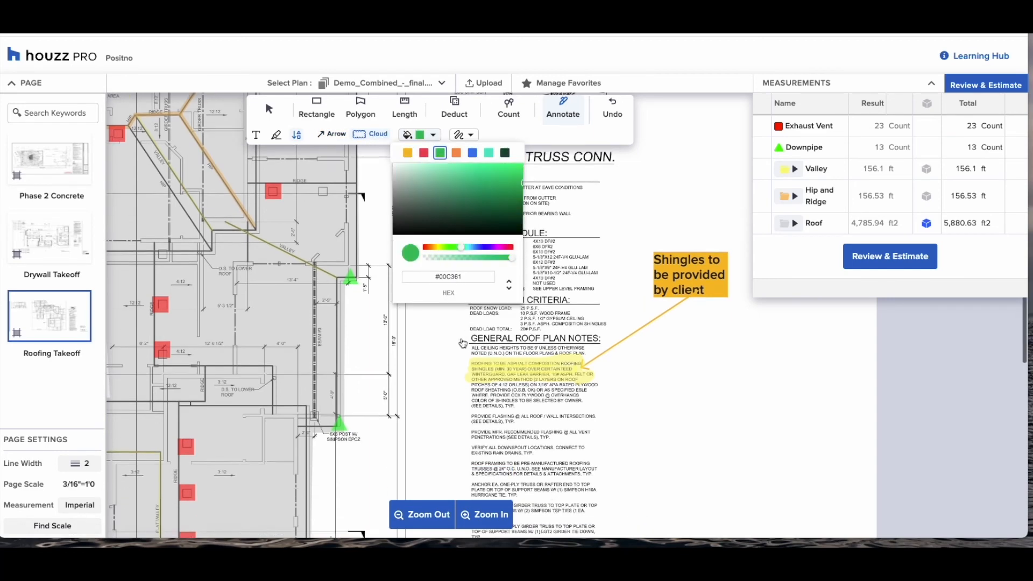
mouse_move(461, 340)
mouse_down()
mouse_move(496, 350)
mouse_move(605, 428)
mouse_up()
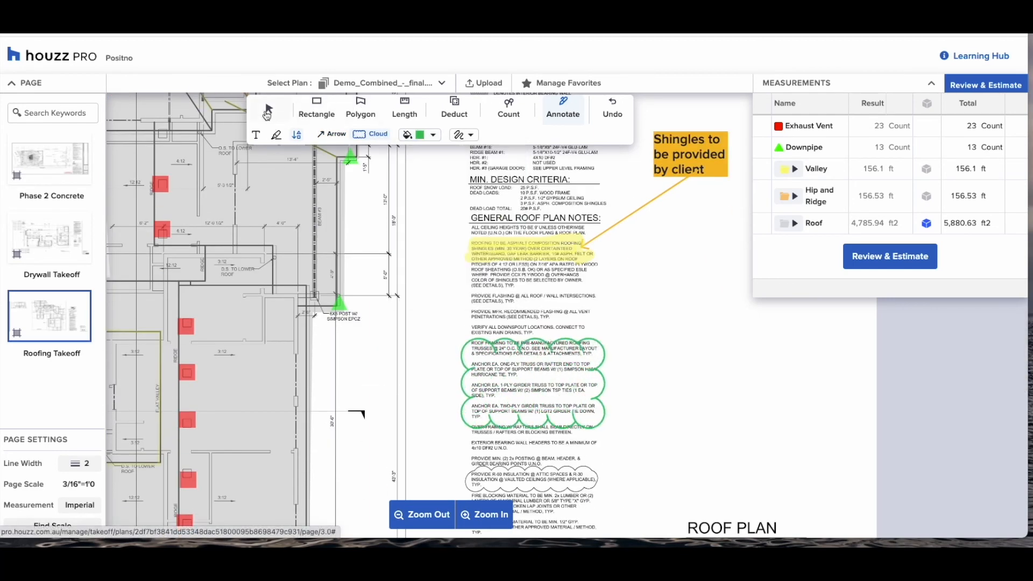
click(269, 109)
drag(528, 367, 518, 355)
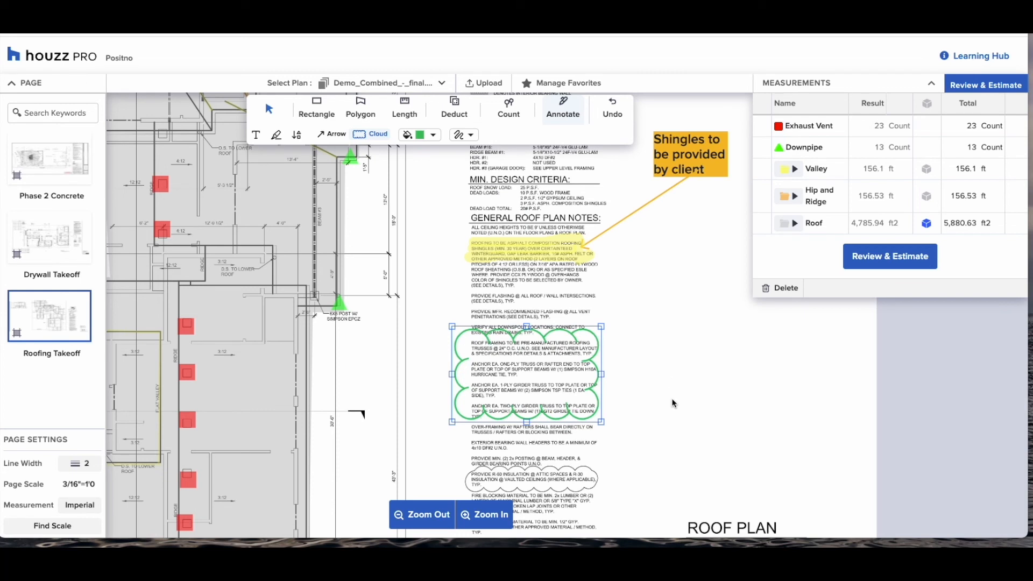
scroll(567, 486, down, 1)
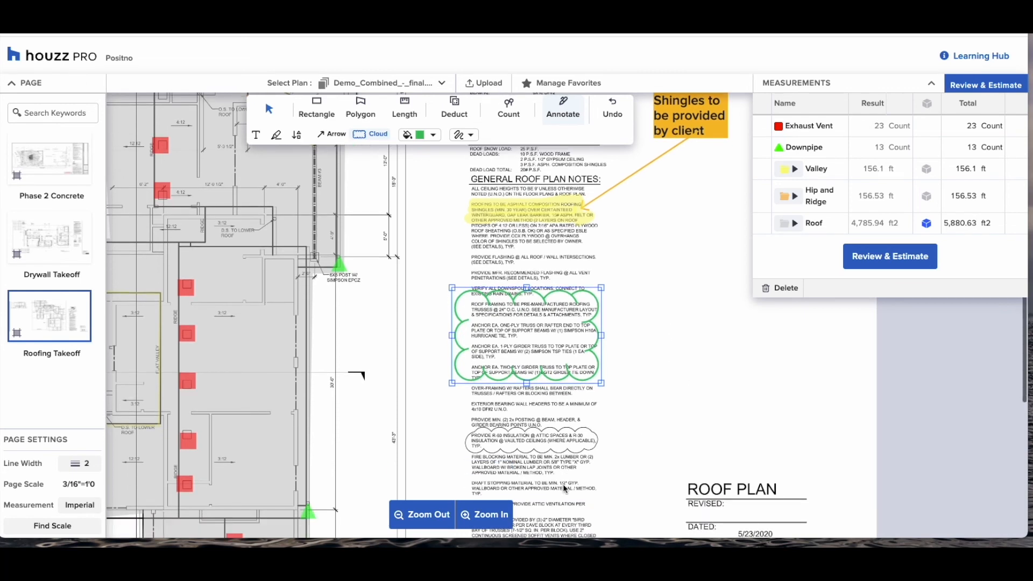
click(576, 488)
click(444, 512)
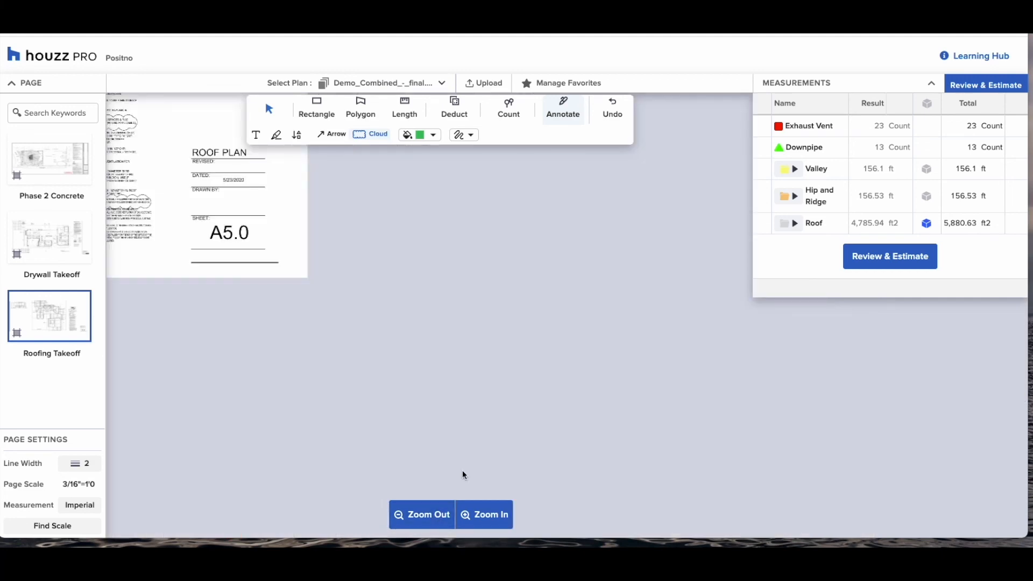
scroll(463, 471, left, 12)
scroll(462, 471, up, 9)
scroll(462, 471, down, 3)
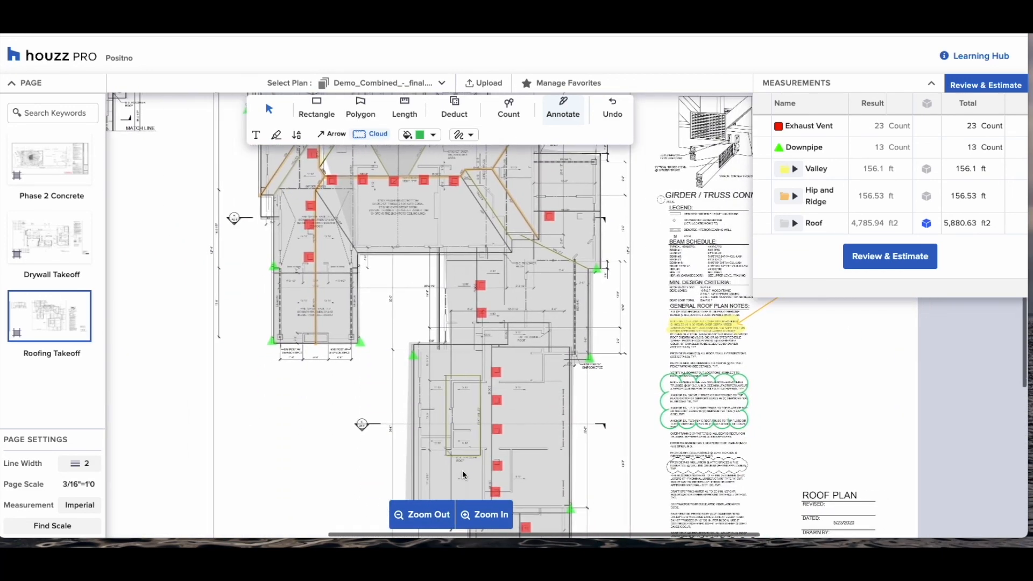